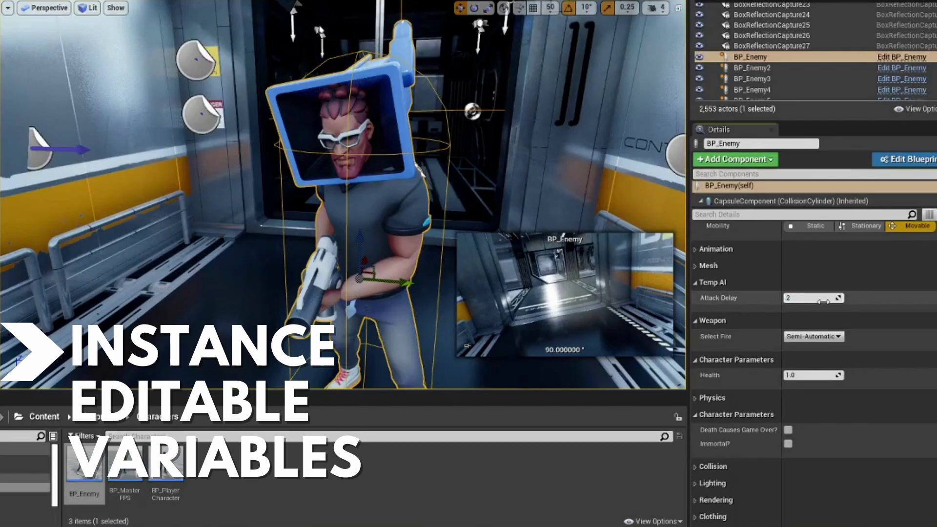
- Set BP_Enemy's Select Fire to Automatic and its Health to 0.2
click(812, 336)
click(805, 359)
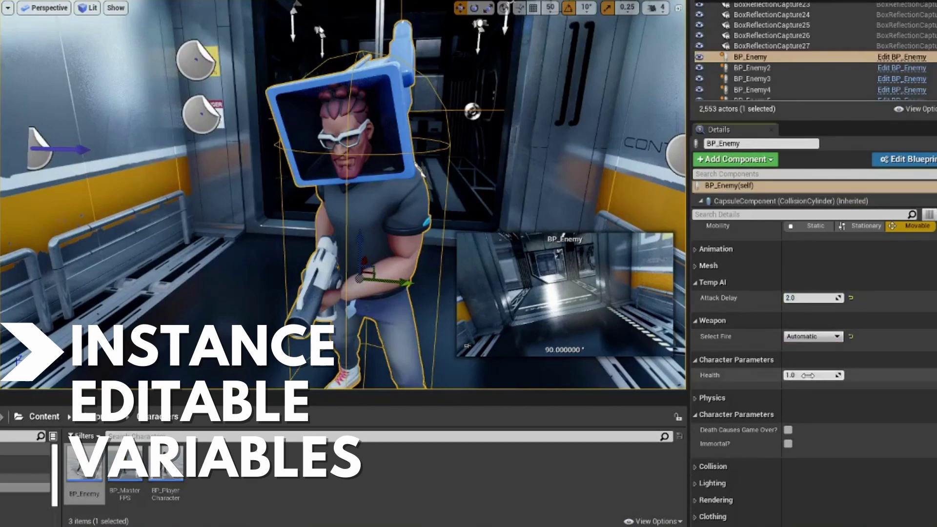
click(809, 375)
text(0.2)
key(Return)
- Show the BP_MasterFPS character in its Viewport and rotate the view around it
scroll(342, 195, down, 5)
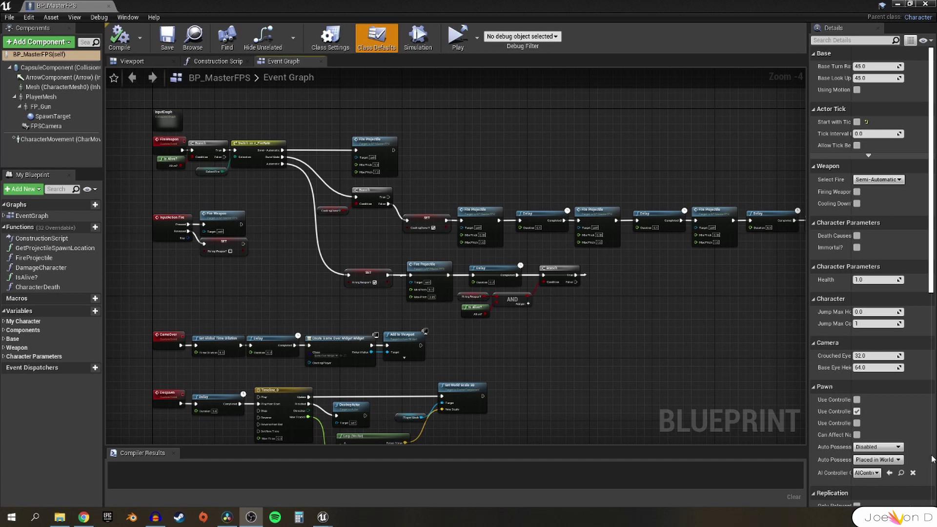
click(148, 61)
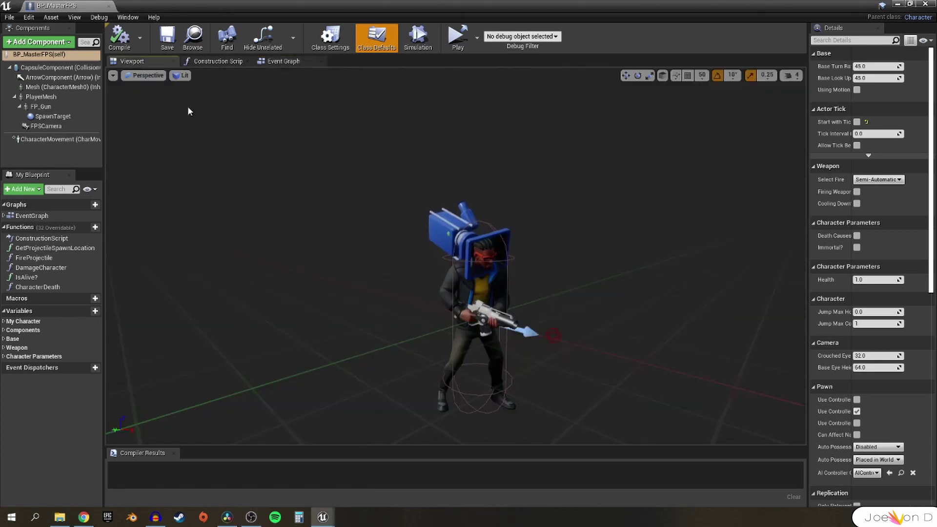
drag(187, 106, 201, 106)
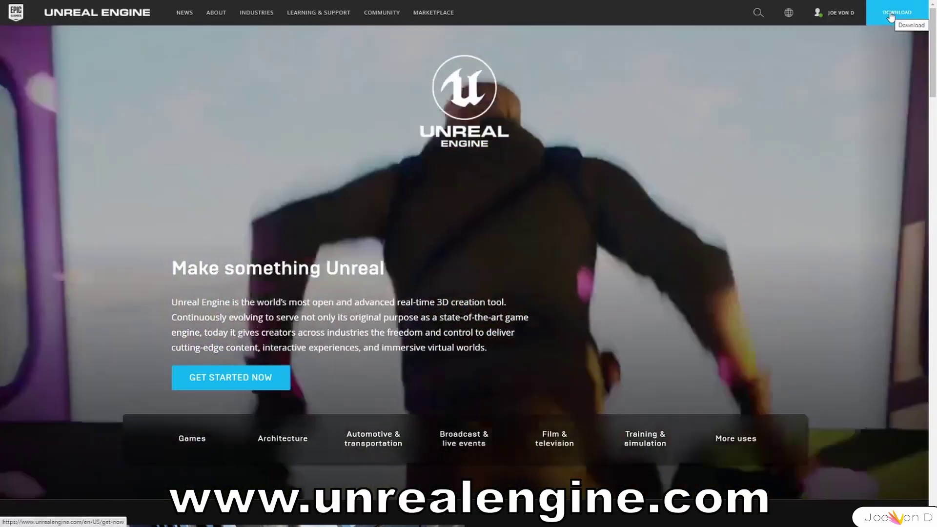
- Start the Unreal Engine download under the Publishing License from unrealengine.com's download page
click(890, 16)
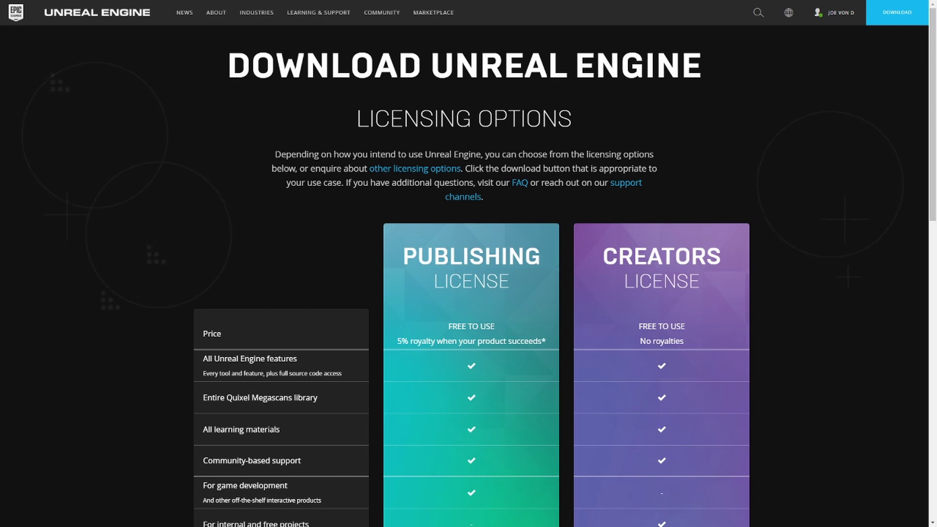
scroll(463, 263, down, 7)
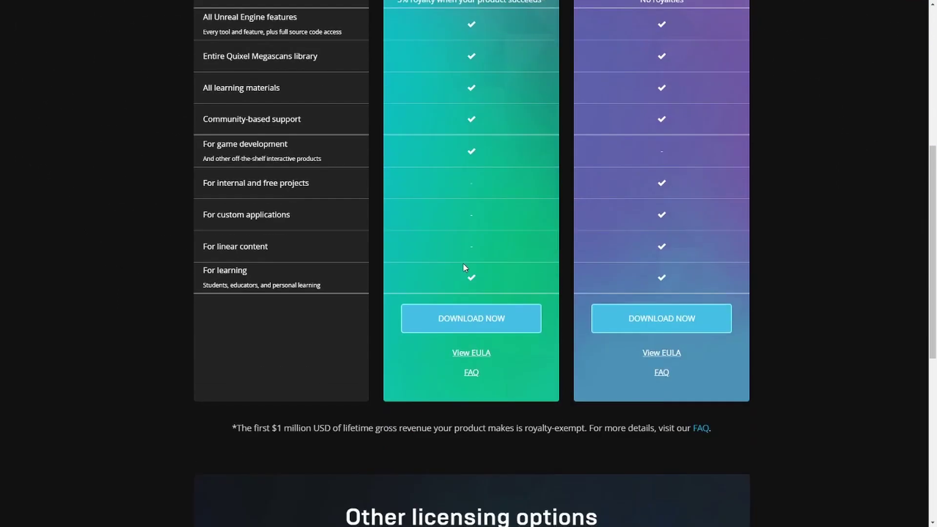
click(479, 324)
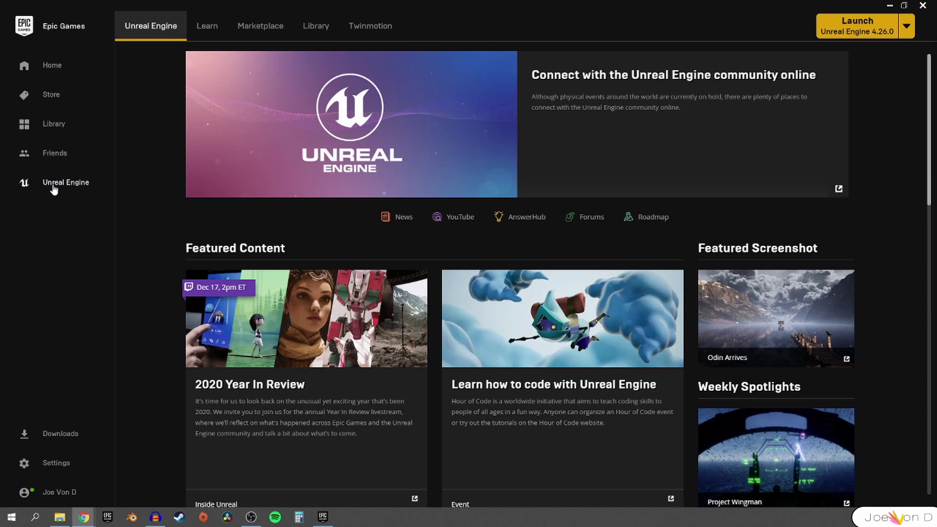
- In the launcher Library, add a 4.25.4 engine slot and then remove it
click(316, 29)
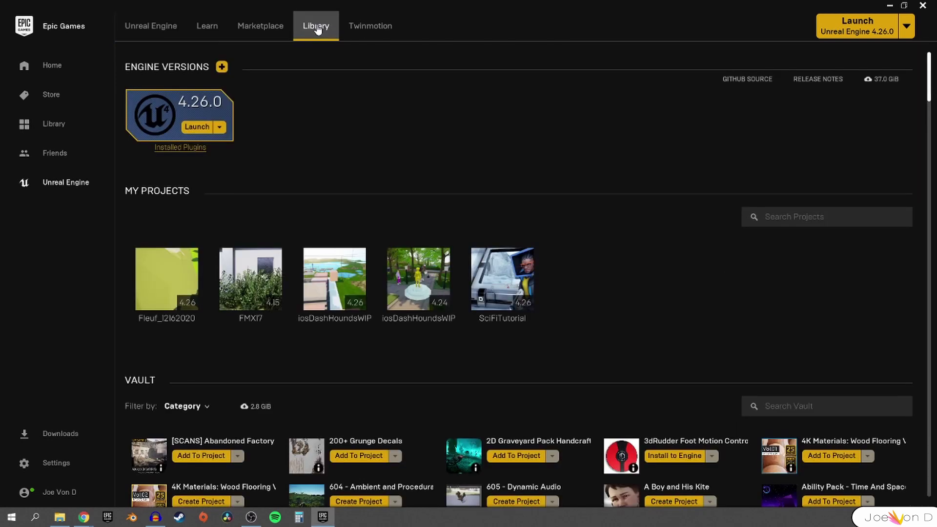
click(222, 68)
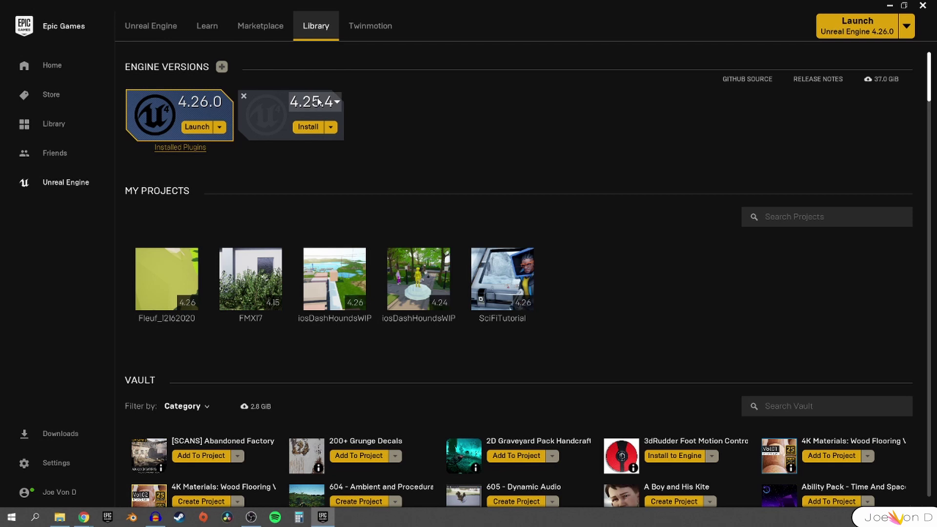
click(333, 103)
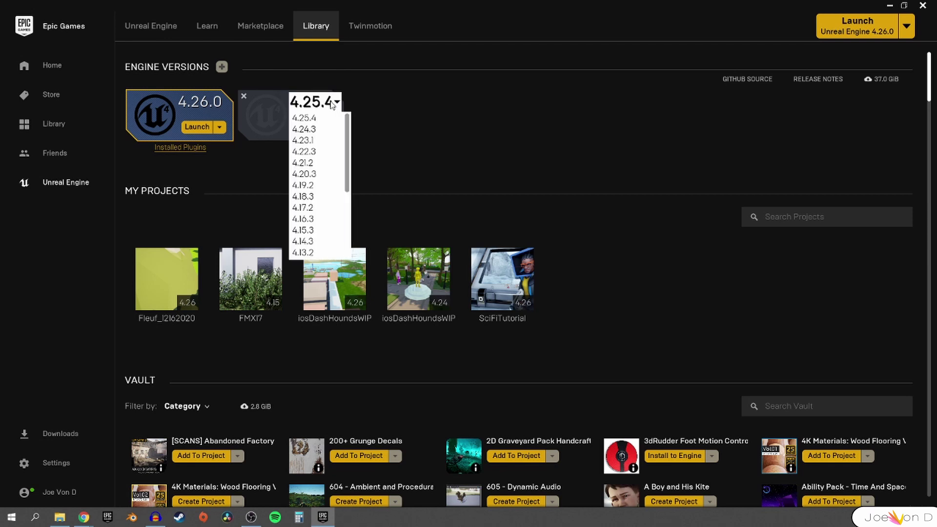
click(318, 119)
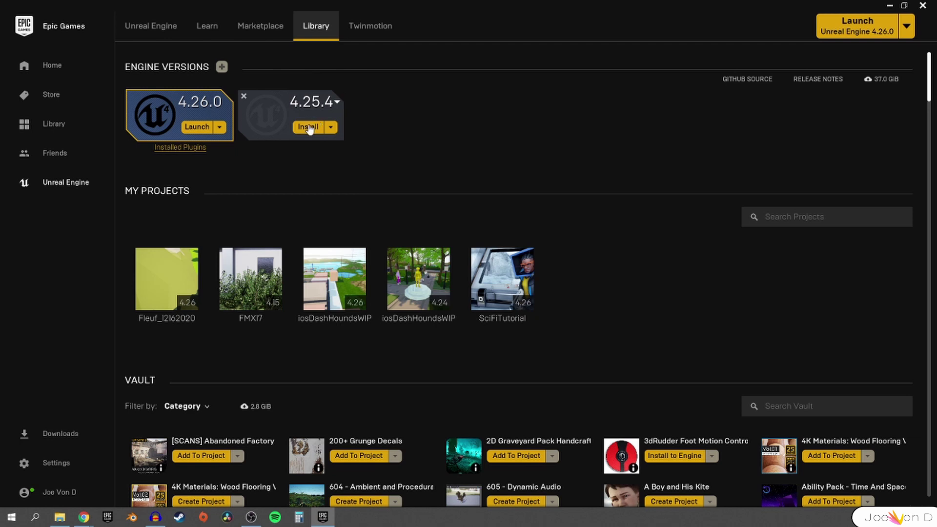
click(245, 98)
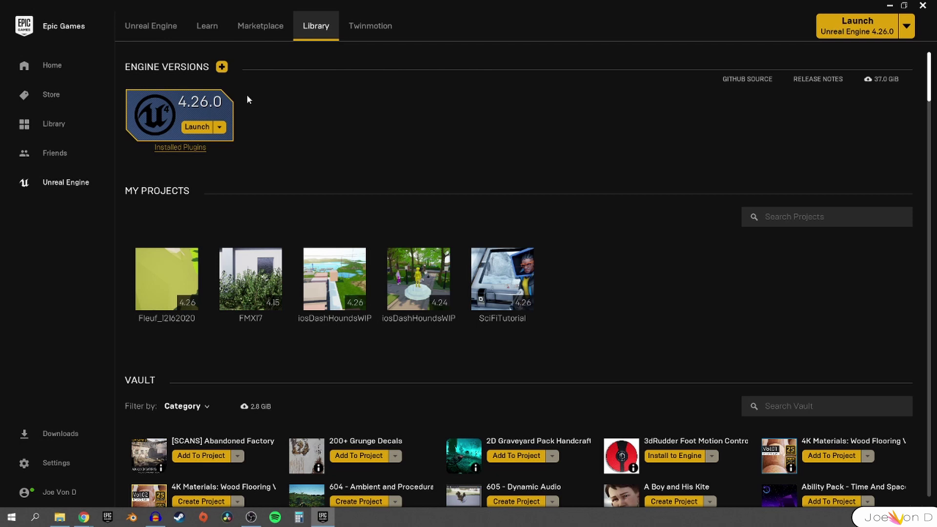
- Launch engine 4.26.0 and start a Games project from the First Person template
click(195, 127)
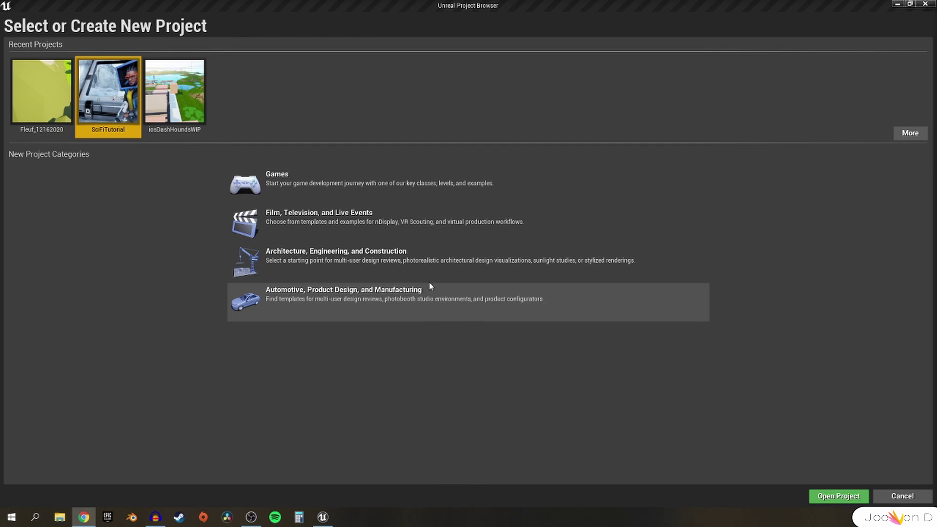
click(415, 189)
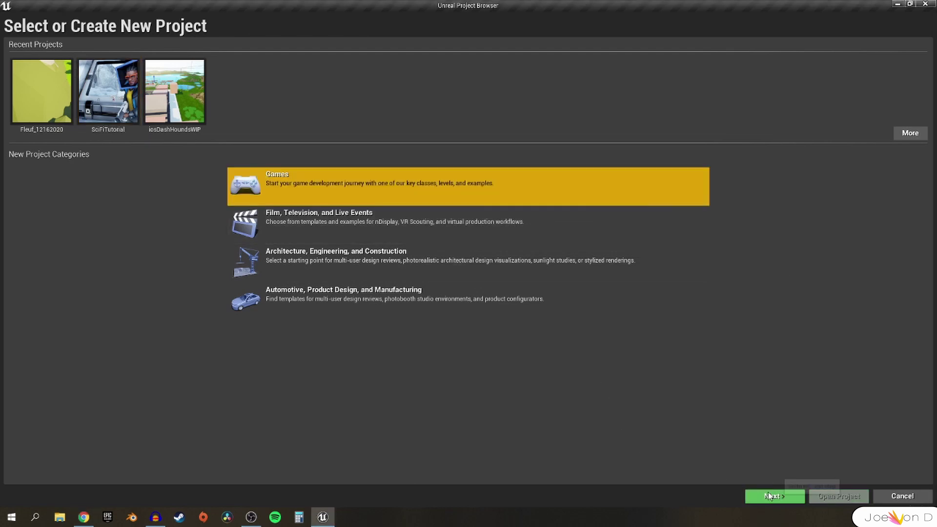
click(769, 496)
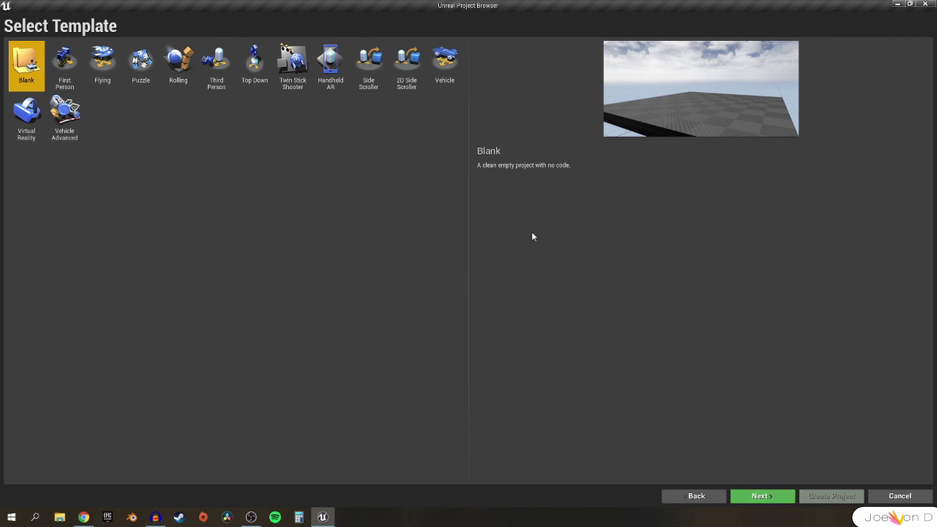
click(65, 66)
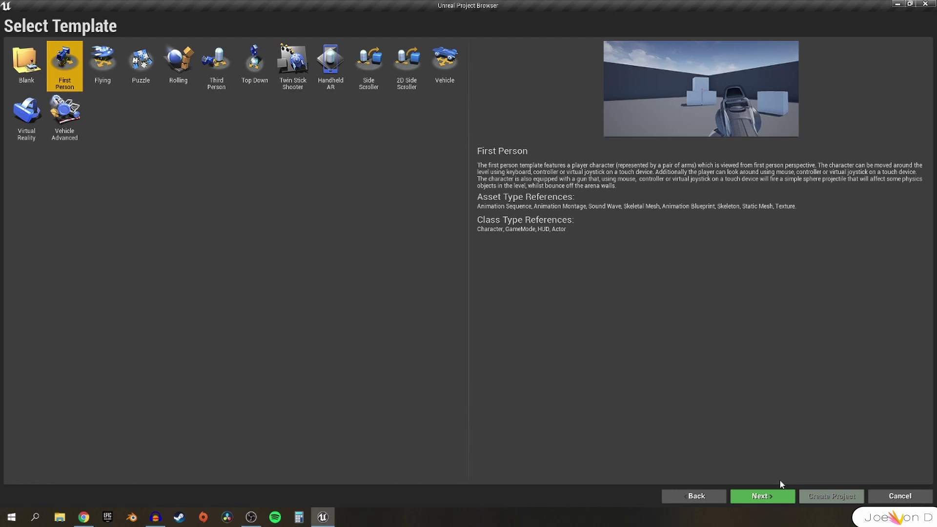
click(761, 497)
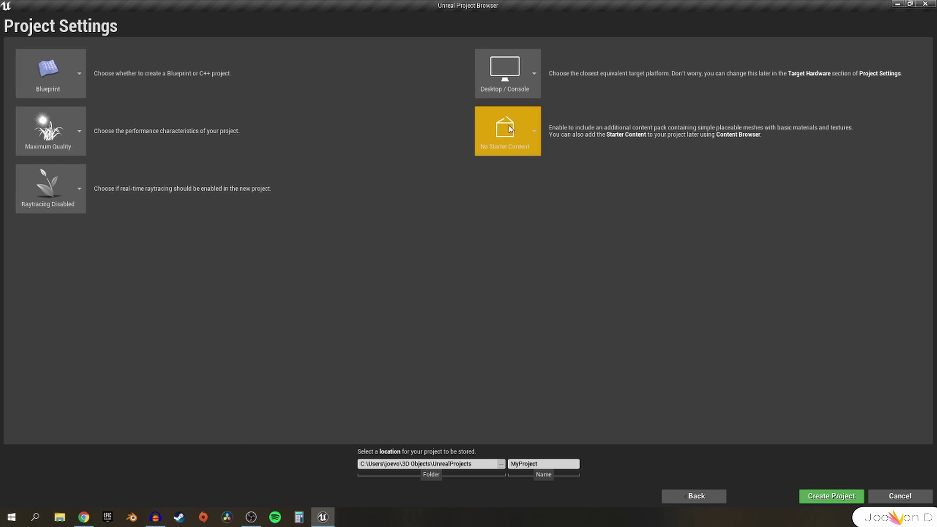
- Name the new project SciFiFPS and create it
click(556, 464)
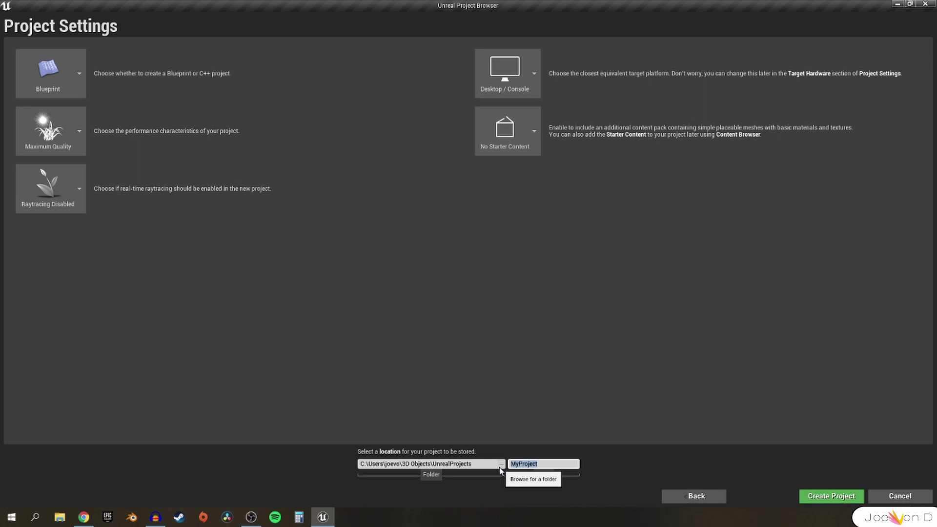
text(SciFiFPS)
click(839, 497)
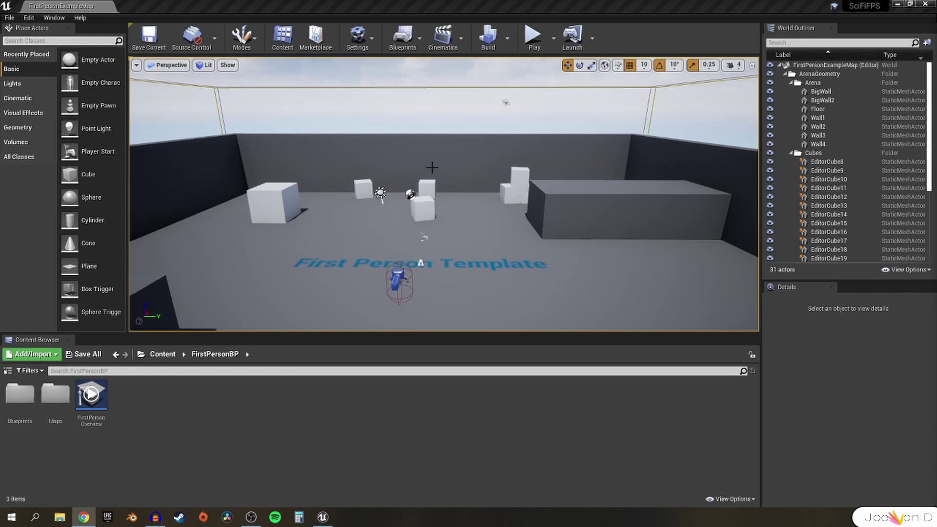
right_drag(431, 167, 485, 198)
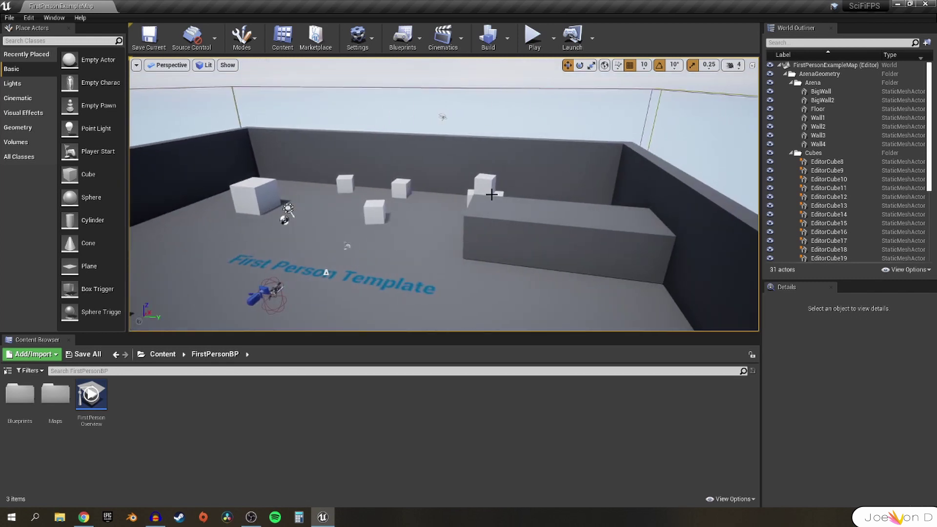
click(732, 71)
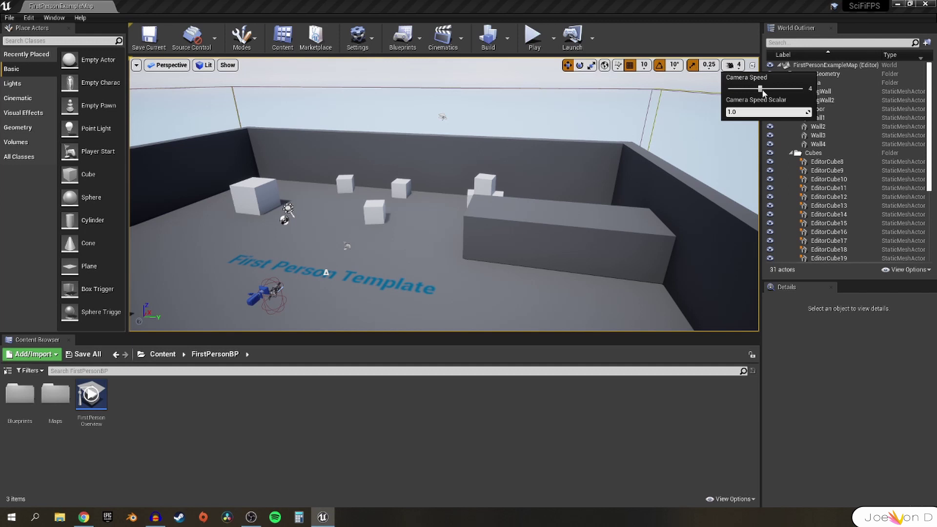
click(607, 132)
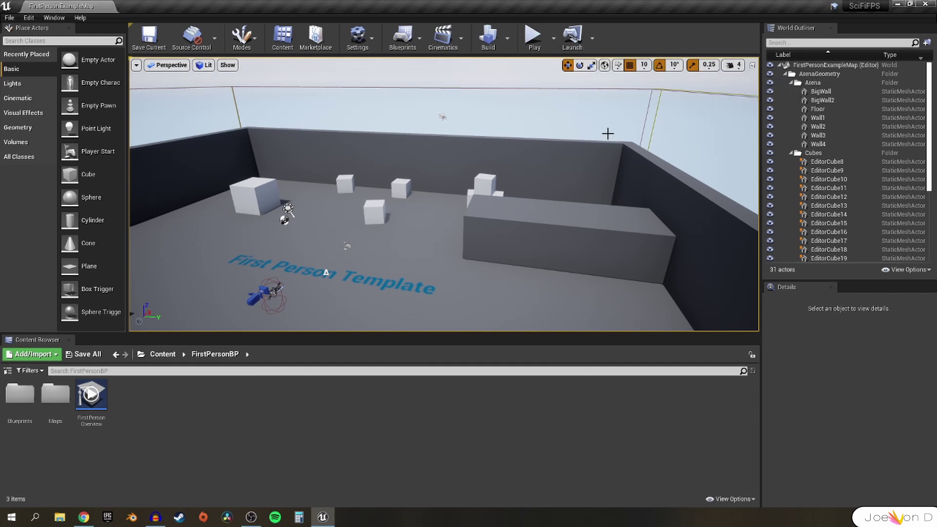
click(607, 132)
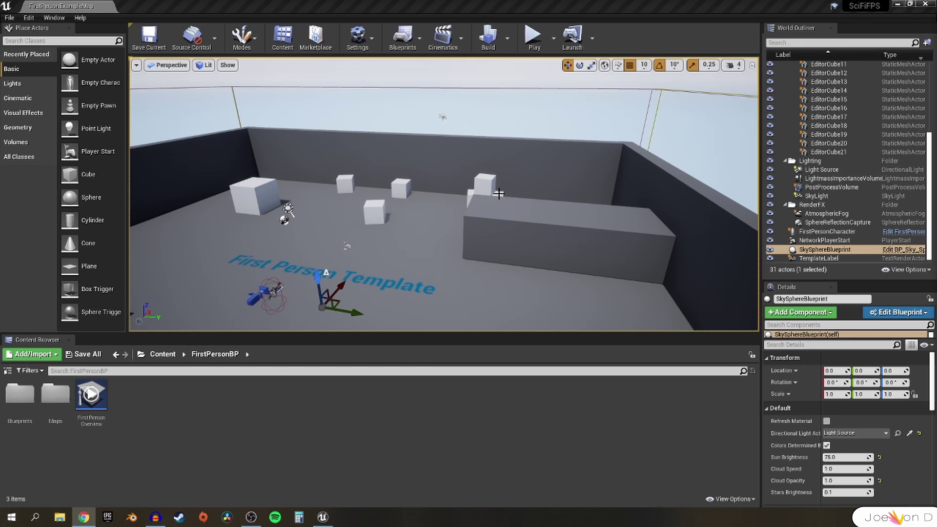
- Play-test the example map, shooting and walking toward the cubes, then stop playing
click(534, 43)
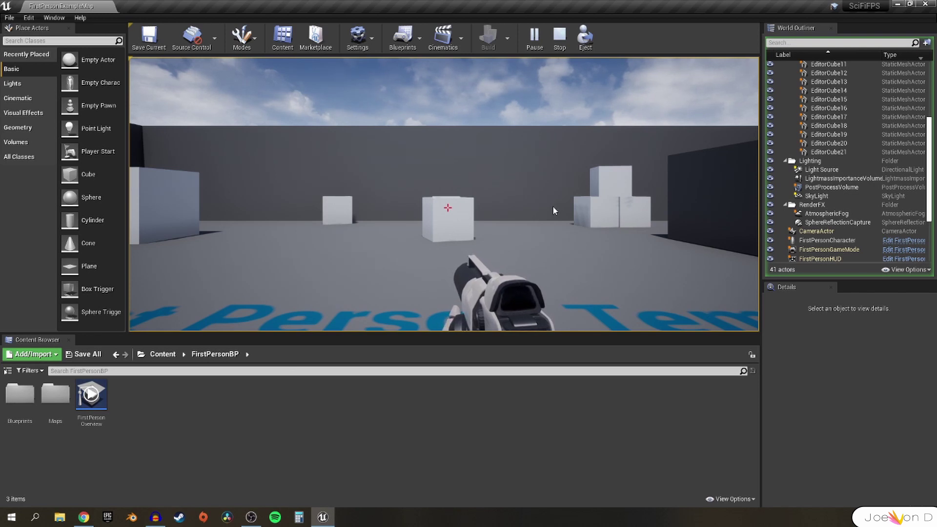
click(527, 204)
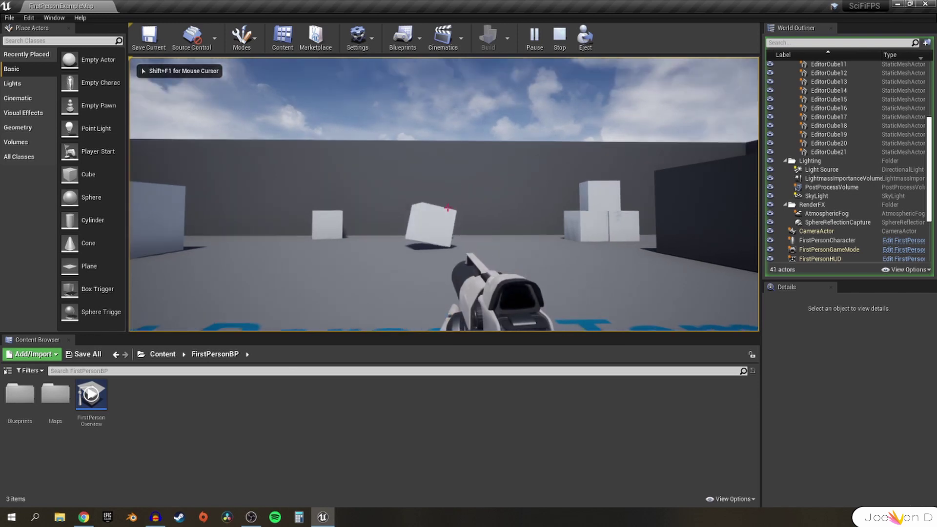
key(w)
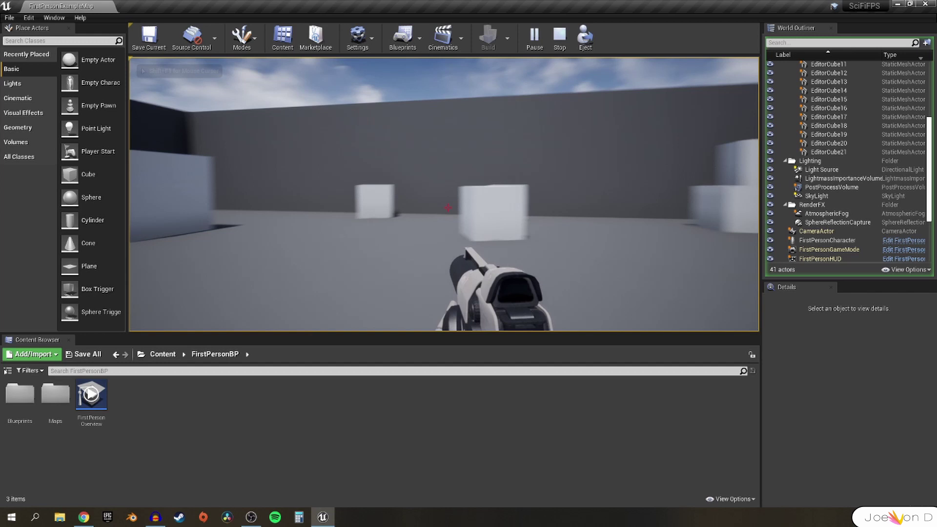
key(w)
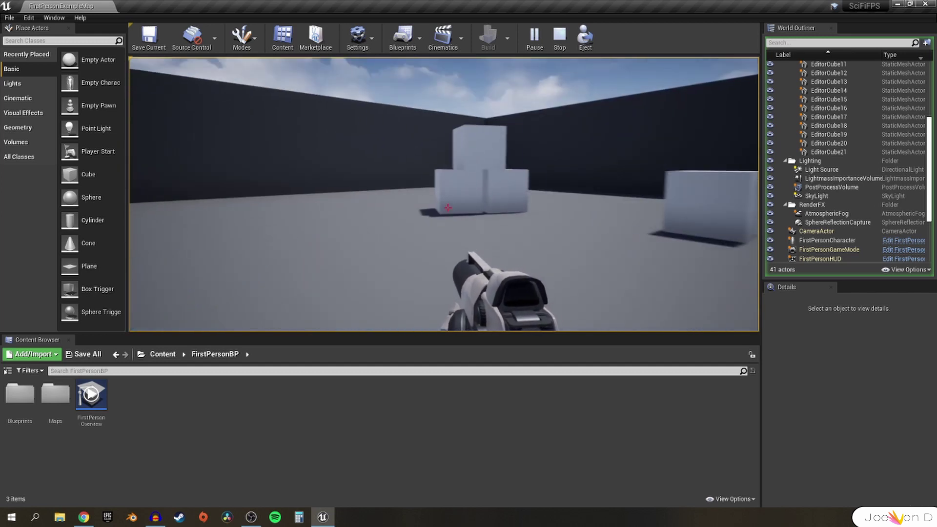
key(w)
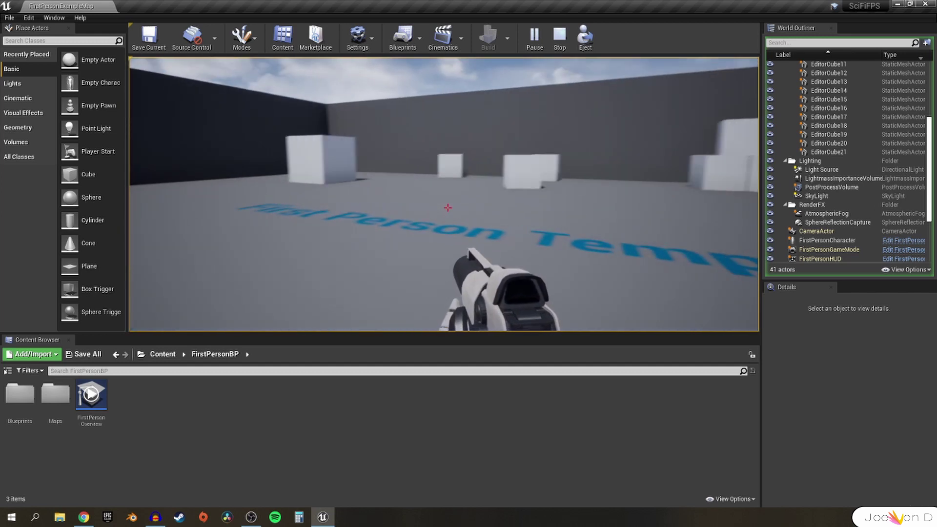
key(Escape)
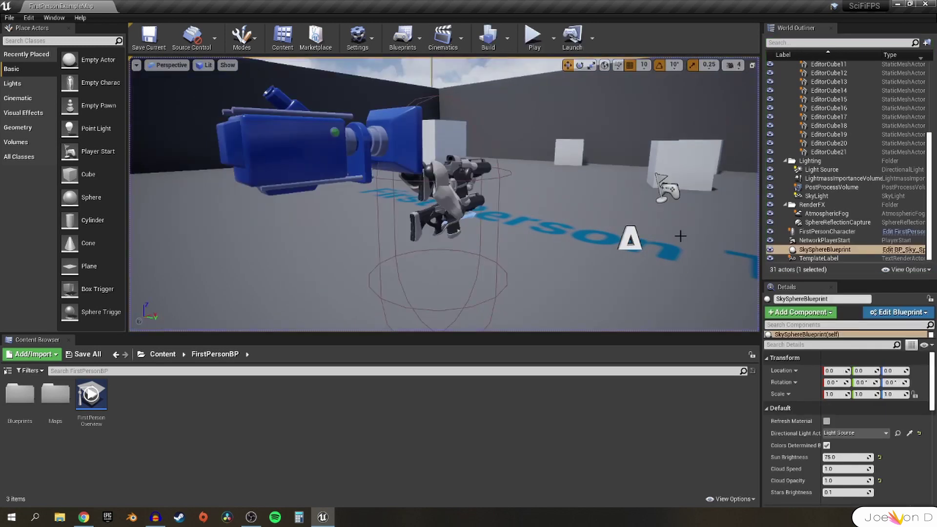
click(535, 35)
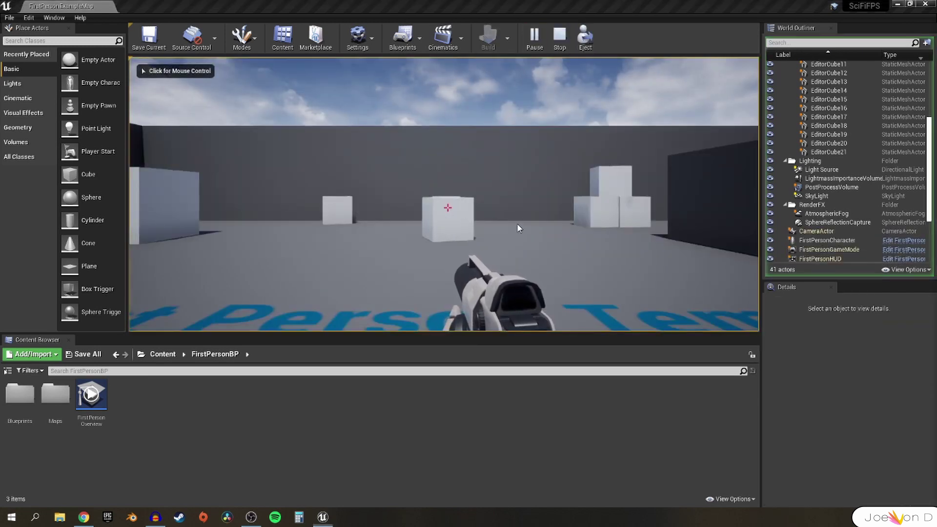
click(559, 40)
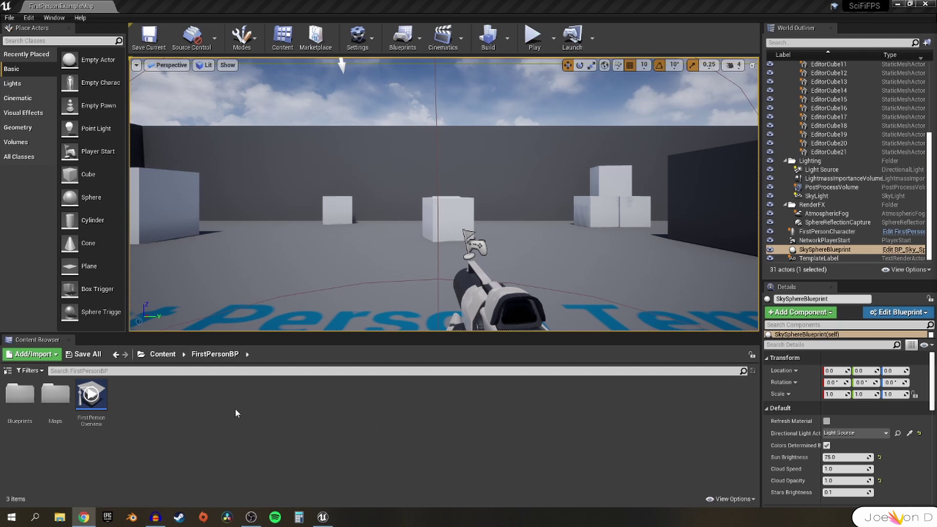
- Show the Content Browser folder tree and select the top-level Content folder
click(8, 372)
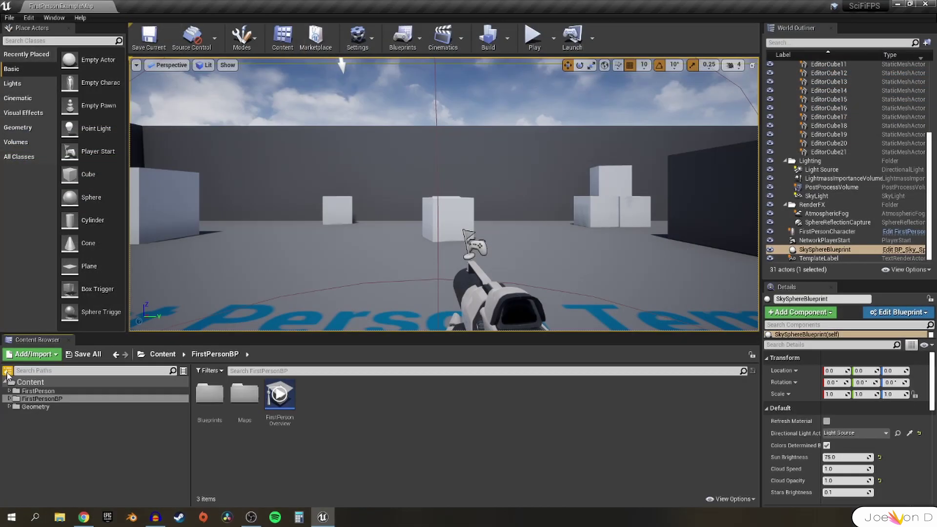
click(30, 383)
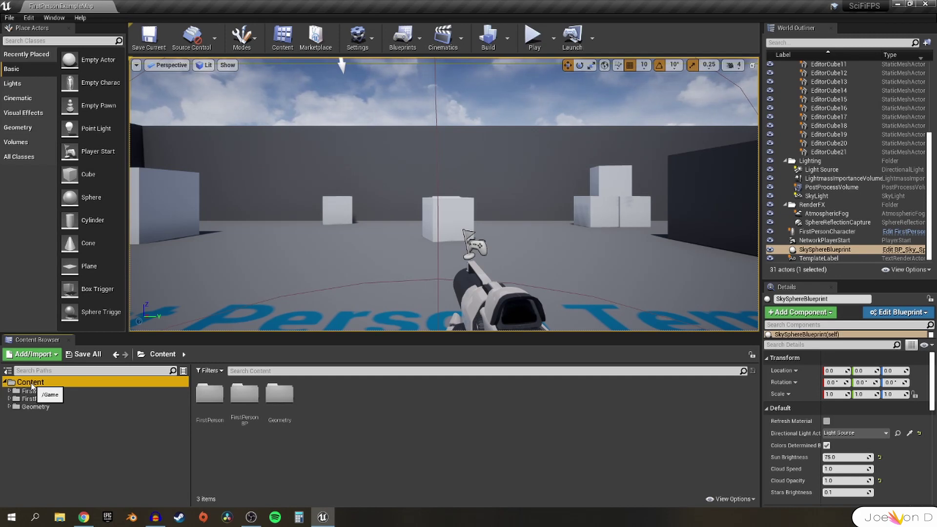
- Move the Meshes folder from Geometry directly into Content
click(43, 407)
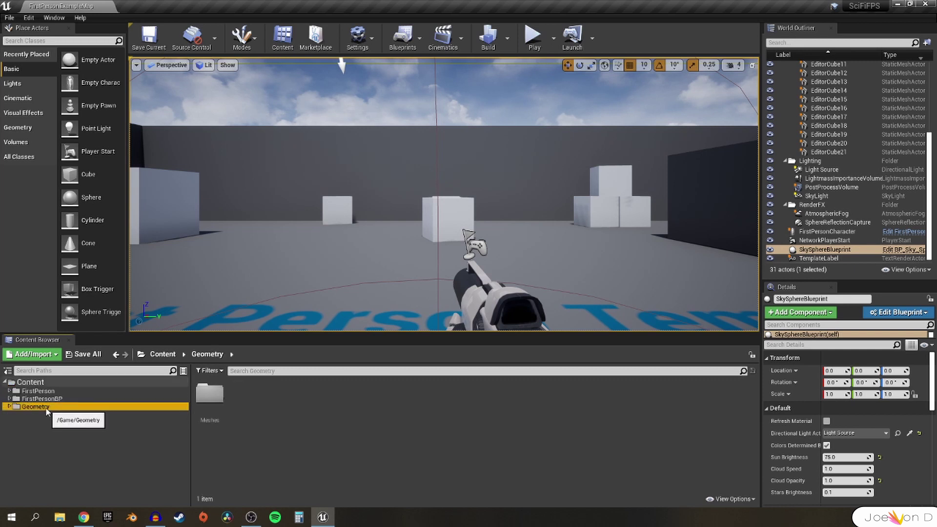
click(211, 401)
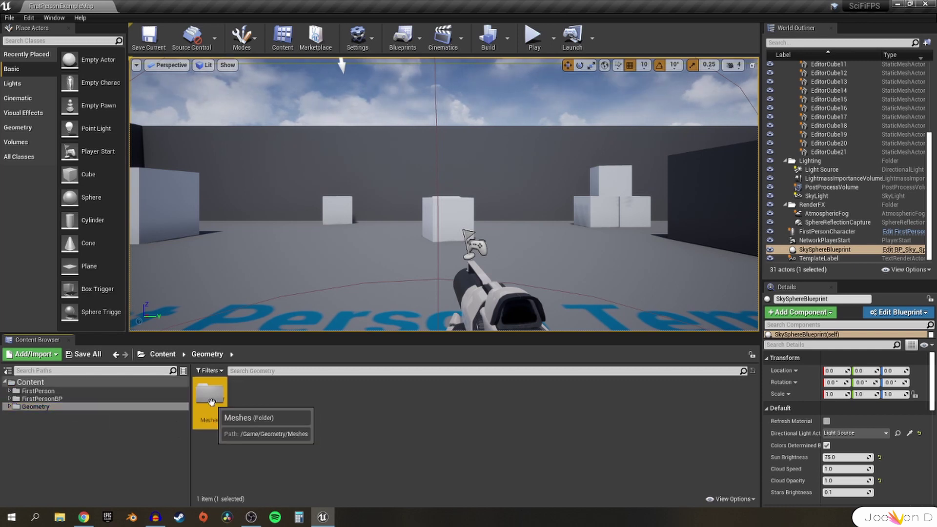
drag(212, 402, 30, 381)
click(51, 391)
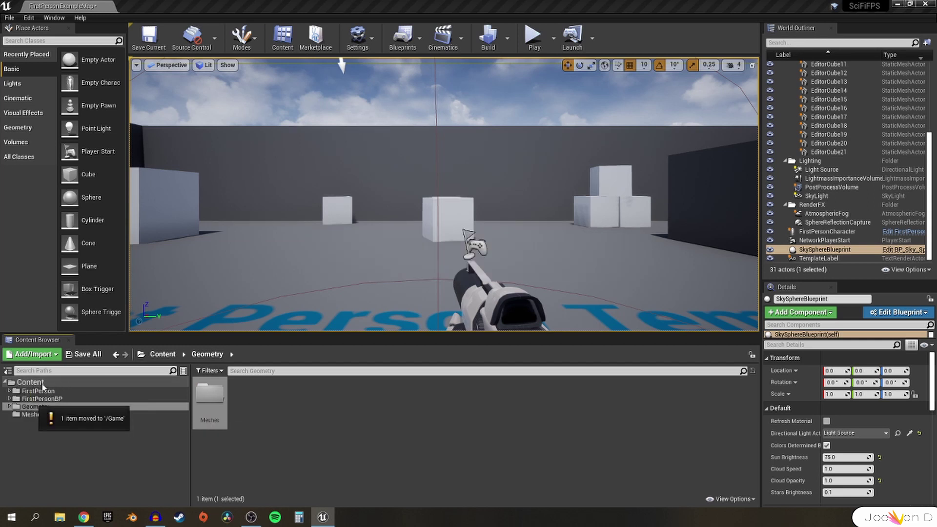
- Fix up redirectors on the leftover Meshes folder in Geometry and delete it
right_click(210, 398)
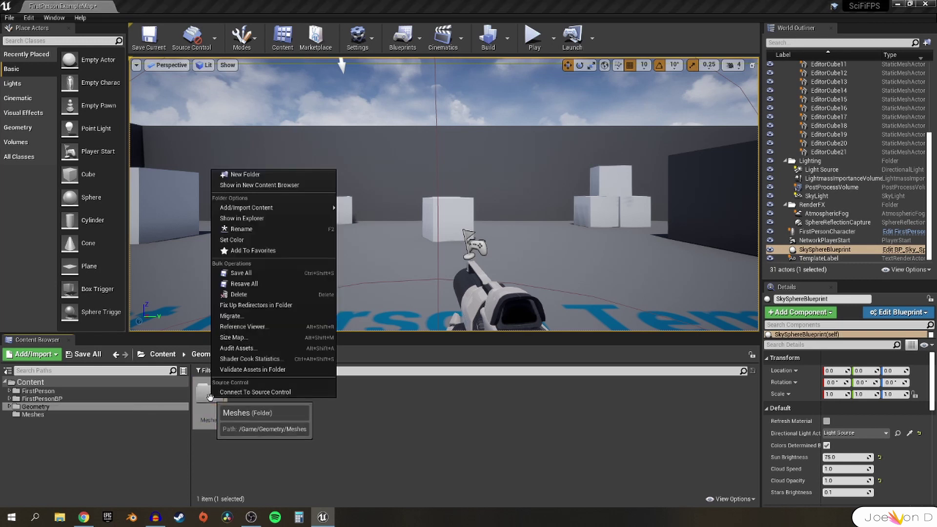
click(234, 305)
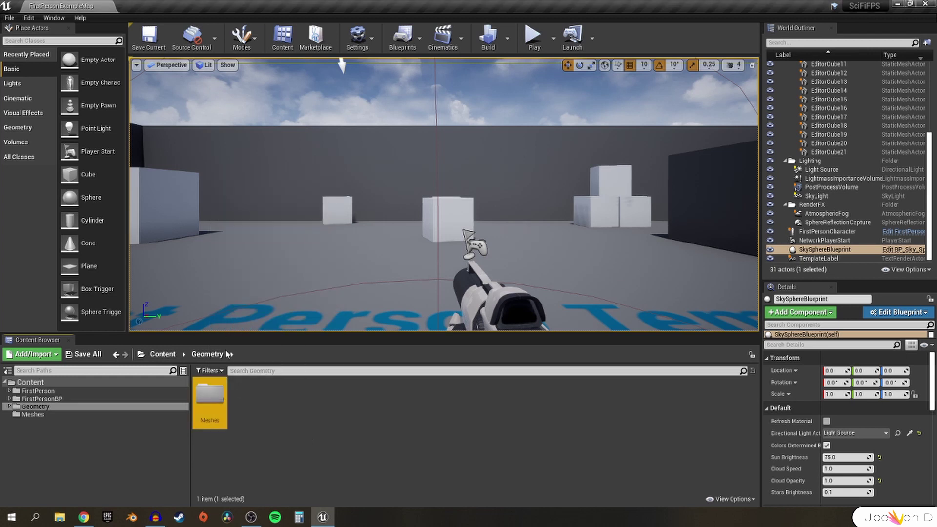
right_click(203, 403)
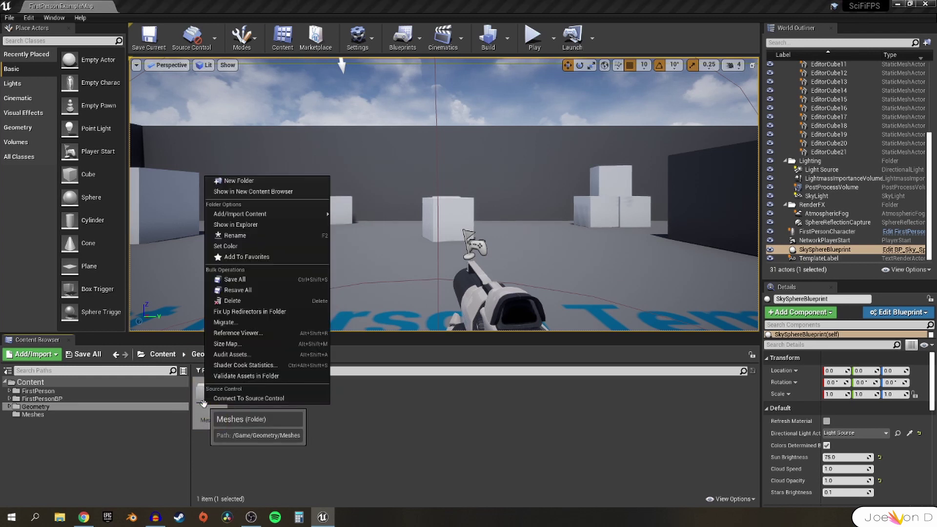
click(243, 302)
click(259, 321)
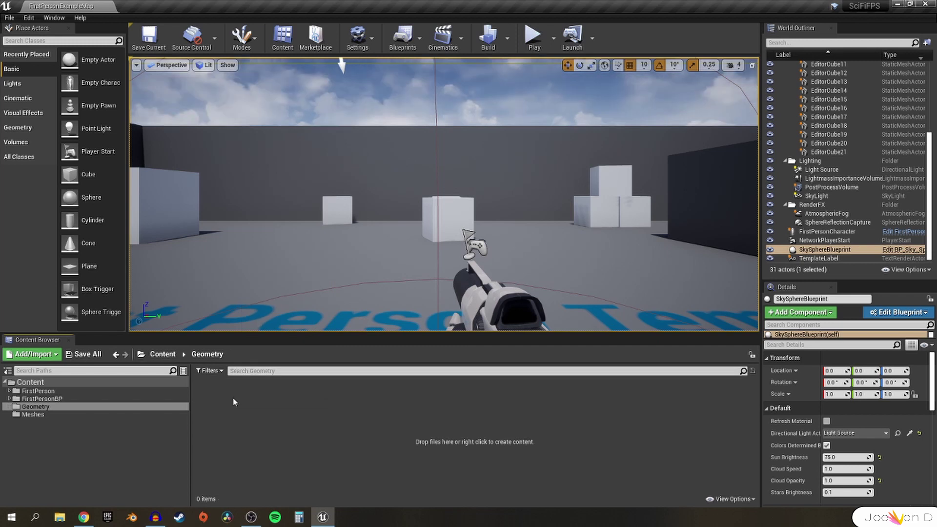
- Create a new folder named Materials under Content
click(34, 414)
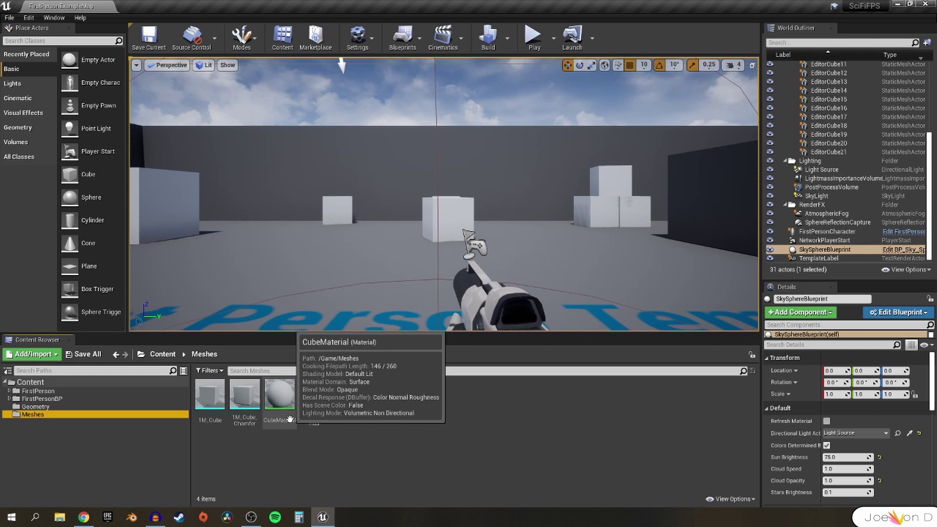
click(280, 396)
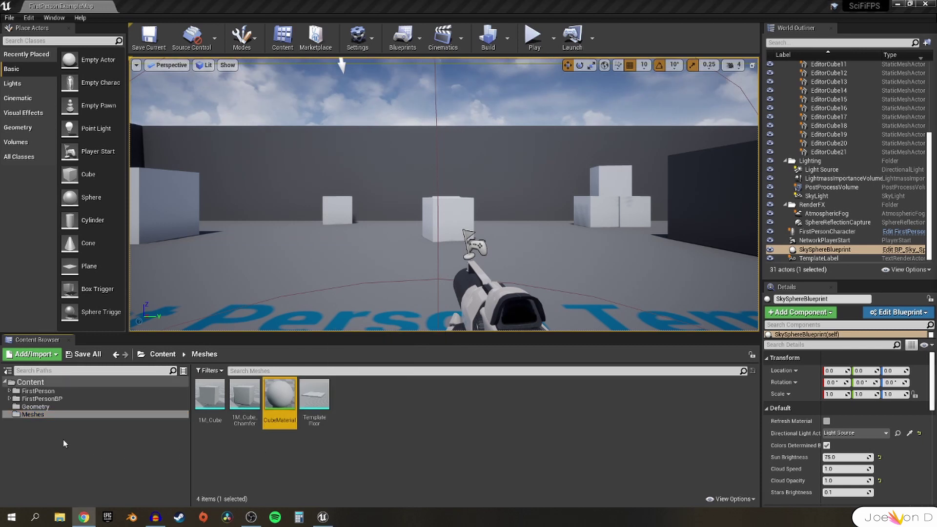
right_click(28, 383)
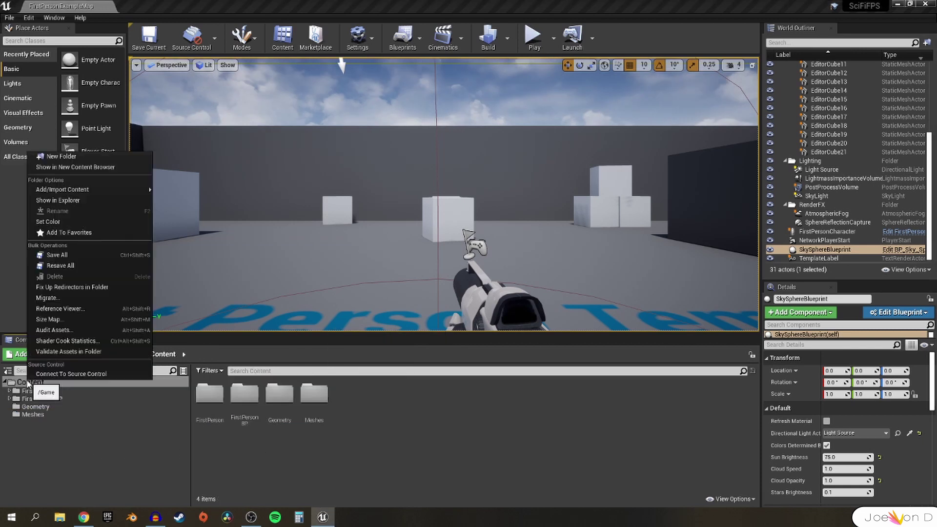
click(51, 157)
text(Materials)
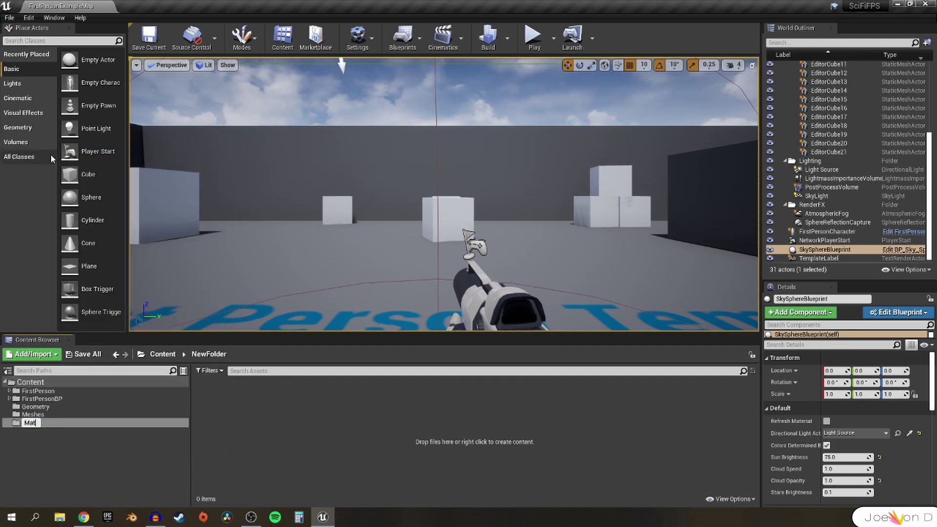
key(Return)
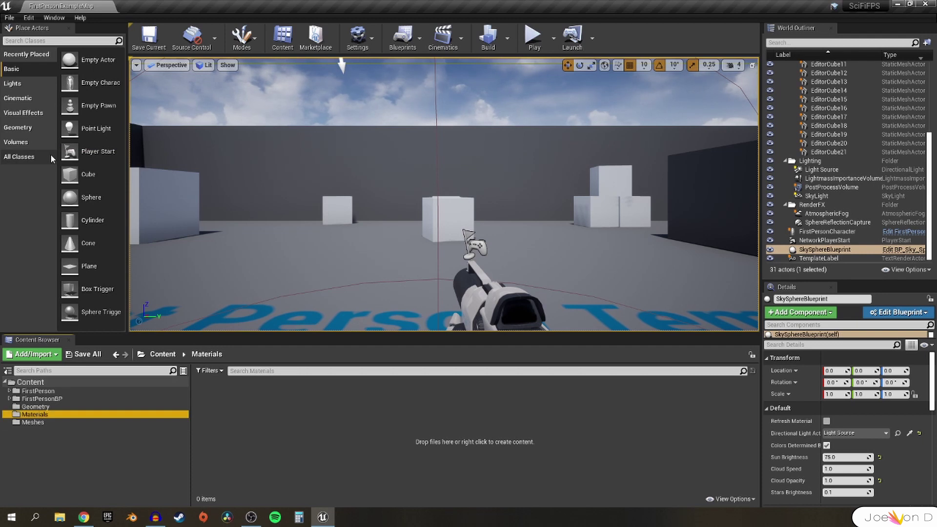
- Move CubeMaterial from Meshes into the Materials folder
click(33, 423)
click(279, 422)
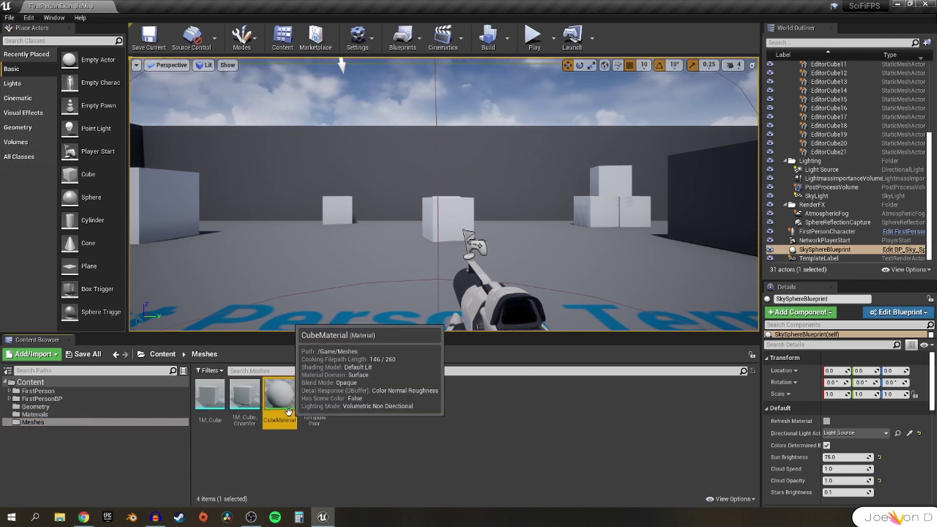
drag(283, 425, 47, 415)
click(57, 429)
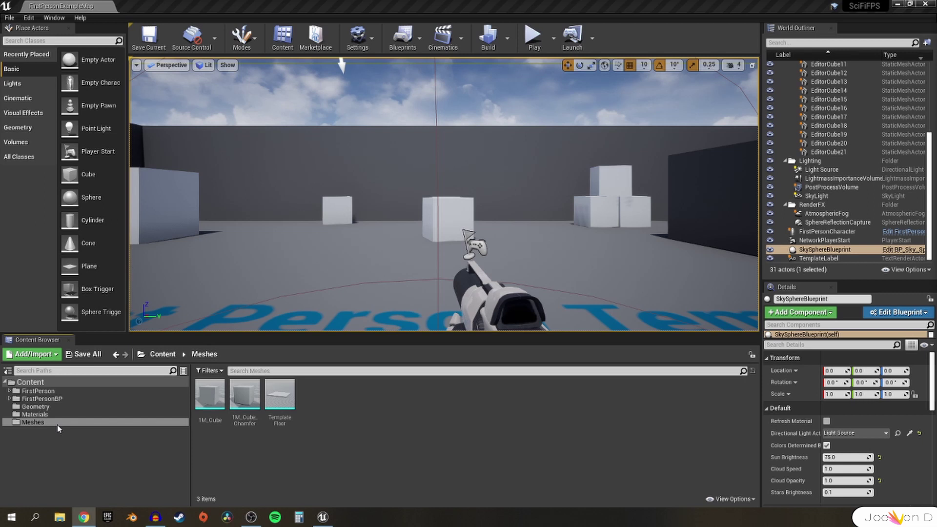
- Create StaticMeshes and SkeletalMeshes subfolders inside Meshes
right_click(57, 424)
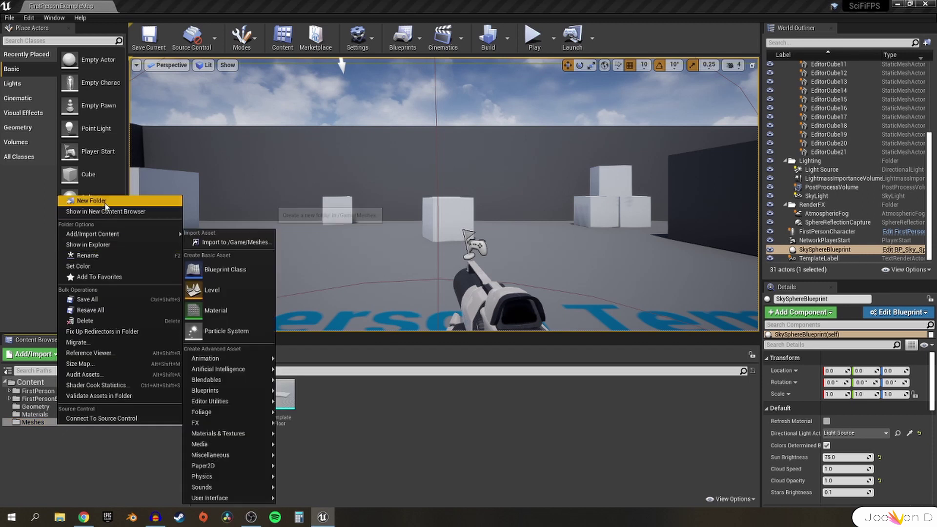
click(91, 201)
text(Stat)
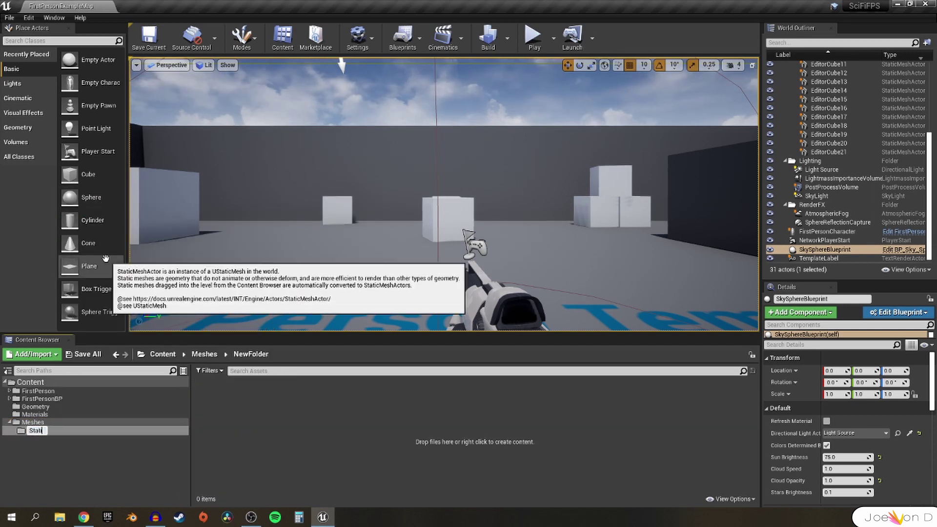
text(icMeshes)
key(Return)
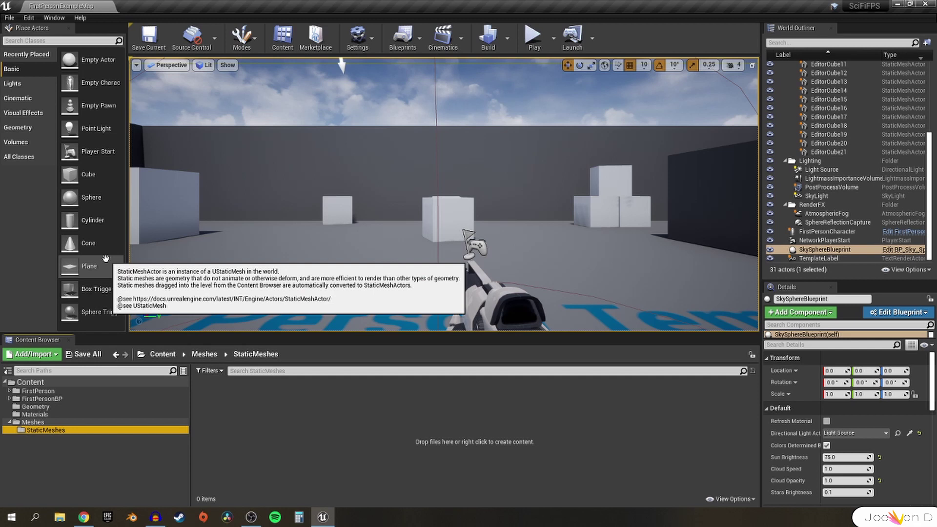
right_click(36, 421)
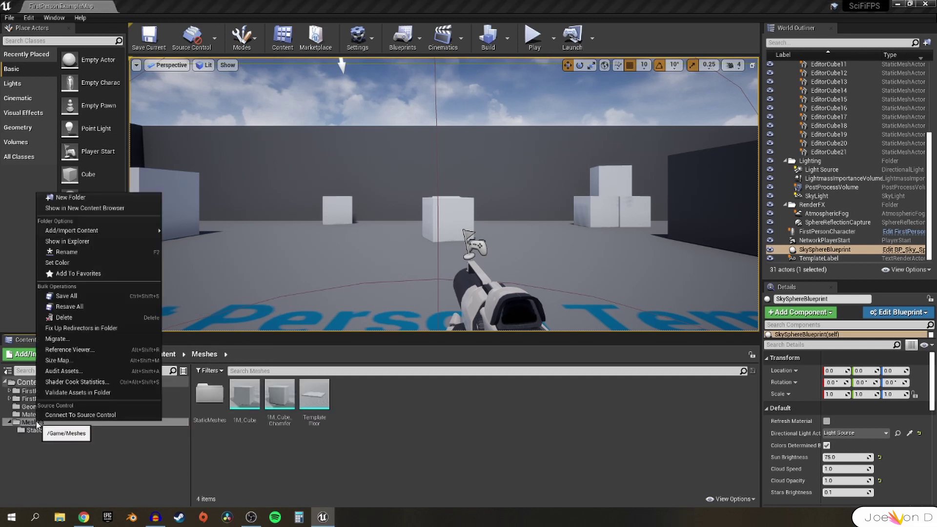
click(77, 197)
text(Skelet)
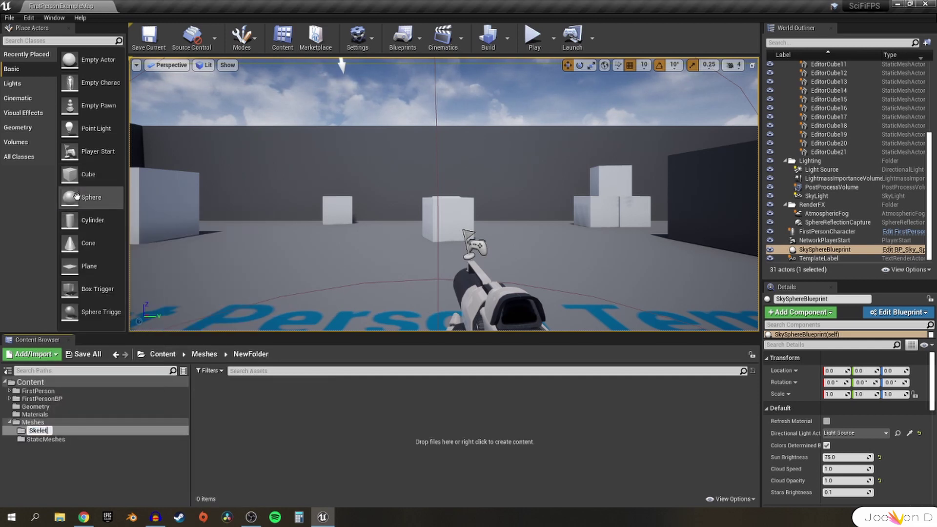
text(alMeshes)
key(Return)
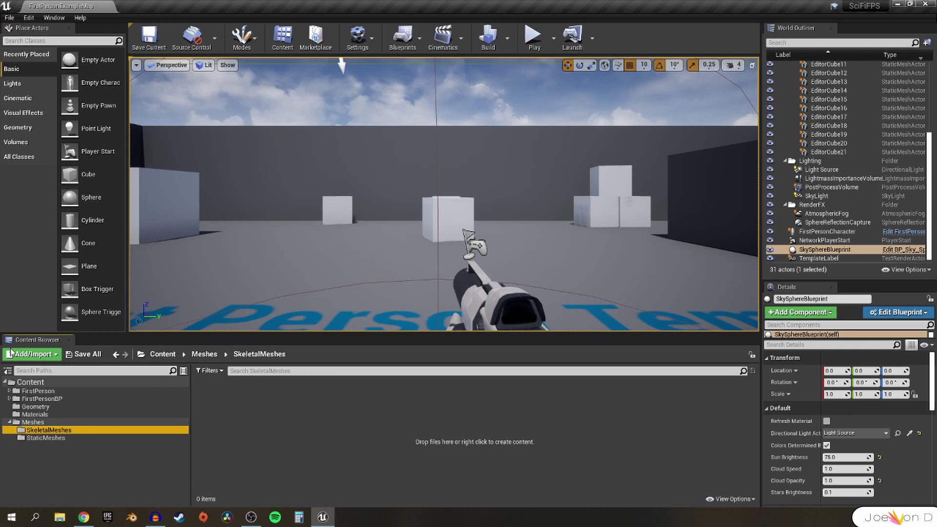
- Move the three cube and floor meshes into StaticMeshes and delete the empty Geometry folder
click(33, 421)
click(280, 395)
shift+click(349, 395)
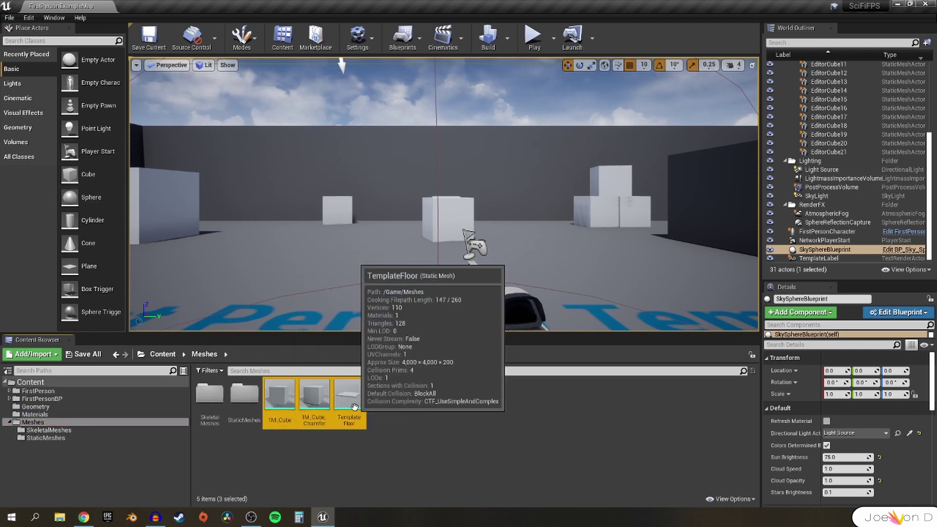
drag(314, 395, 253, 414)
click(274, 422)
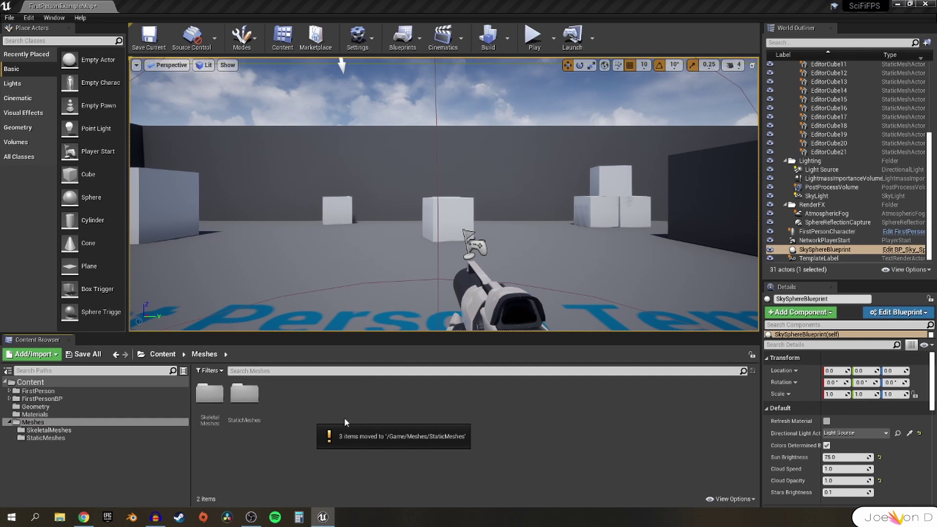
right_click(39, 408)
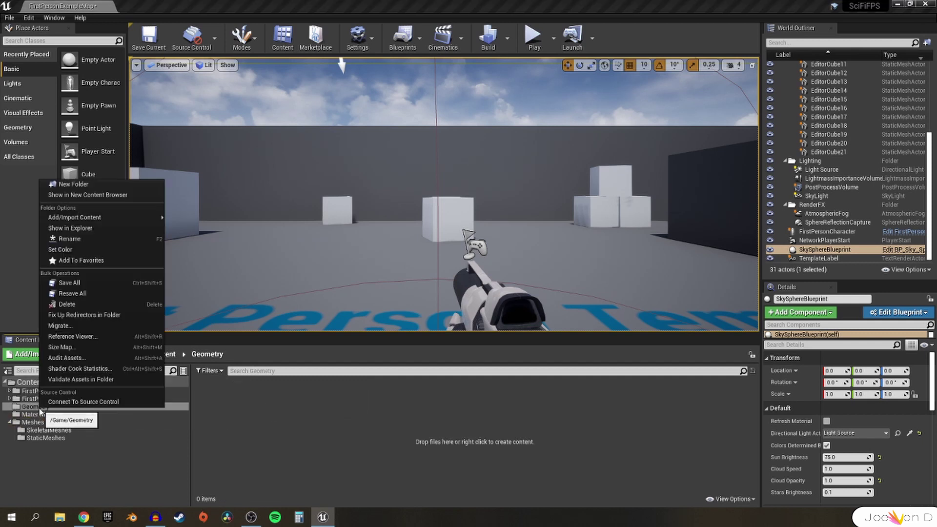
click(73, 304)
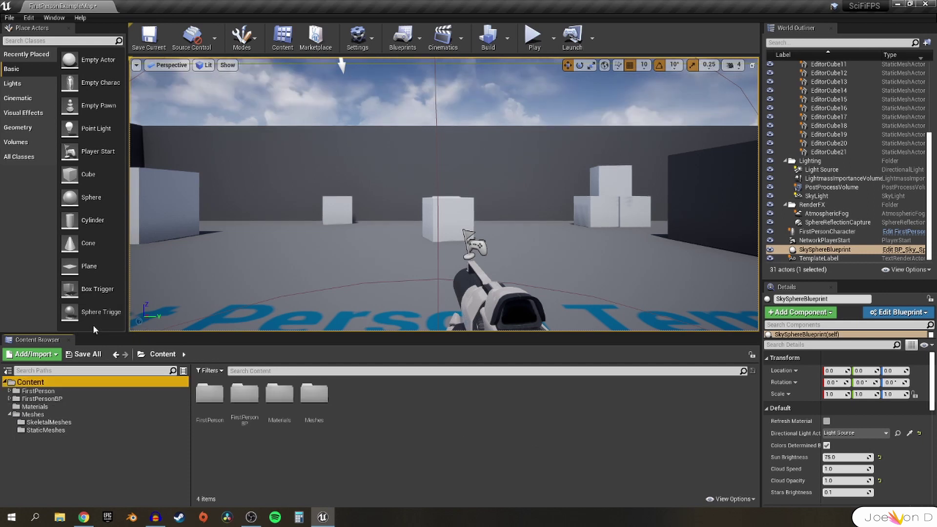
- Move the Blueprints and Maps folders from FirstPersonBP up to Content
click(43, 399)
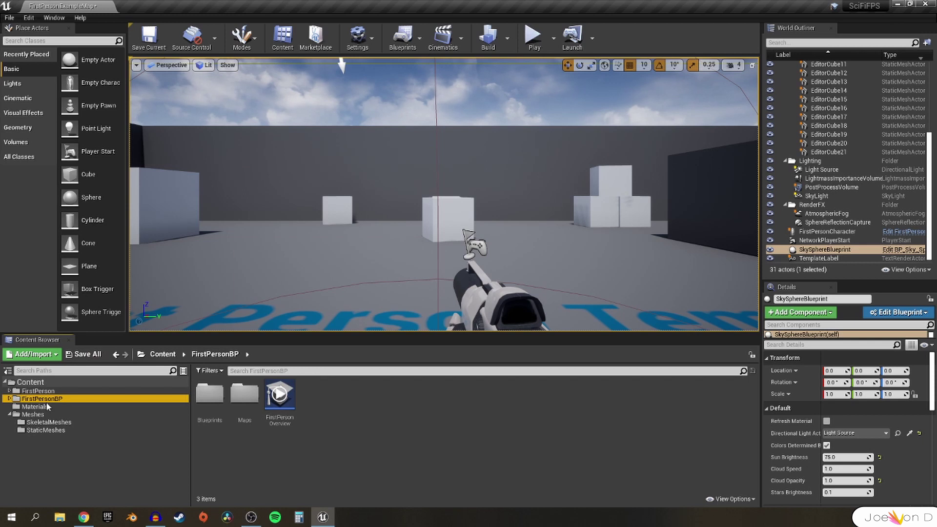
drag(209, 395, 61, 383)
click(78, 391)
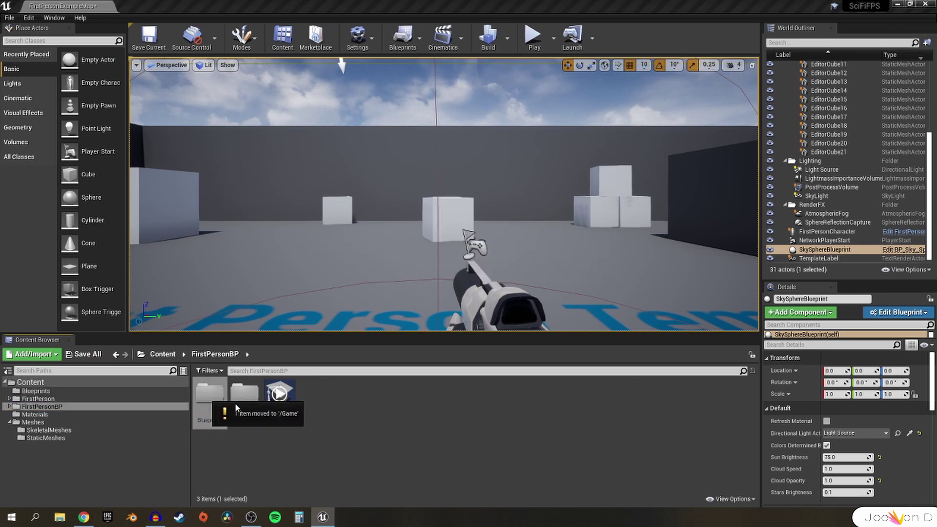
drag(251, 424, 51, 379)
click(68, 390)
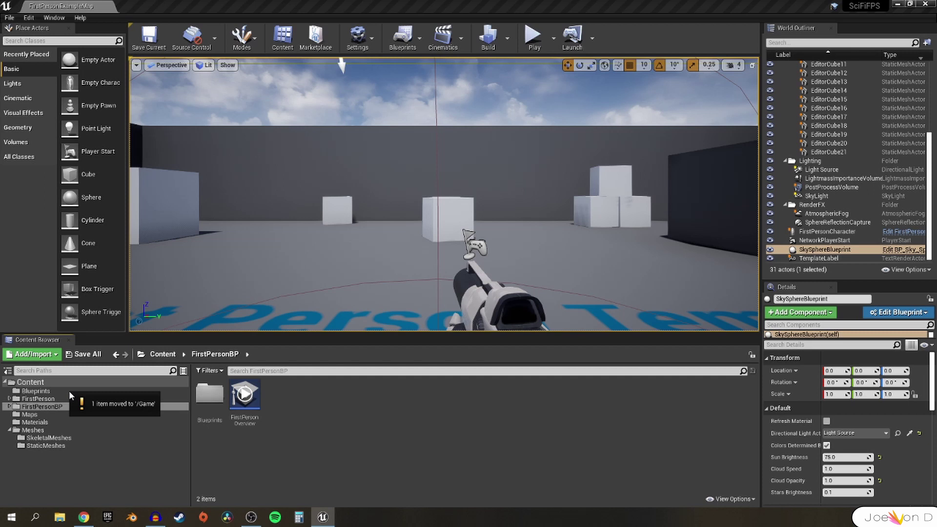
- Fix up redirectors, save the modified packages, and delete the FirstPersonBP folder
right_click(214, 403)
click(238, 316)
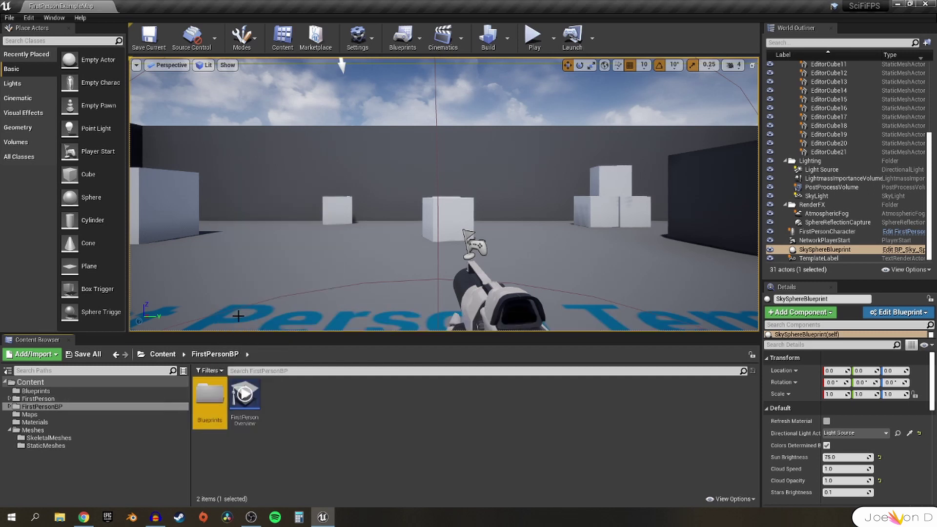
click(9, 18)
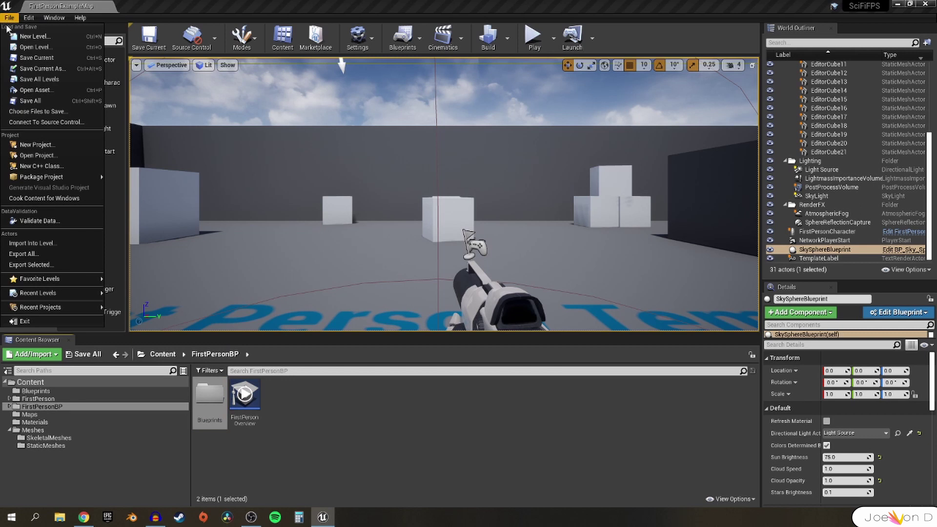
click(34, 103)
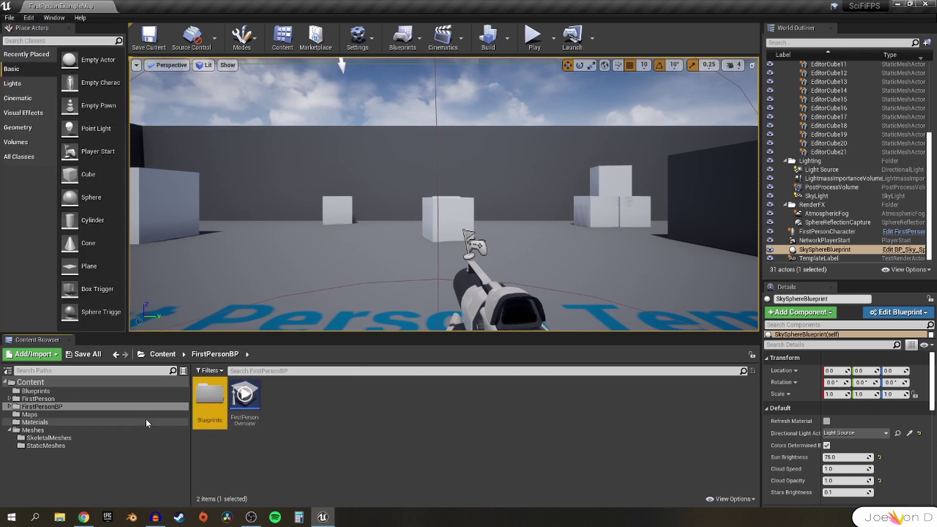
right_click(41, 407)
click(113, 308)
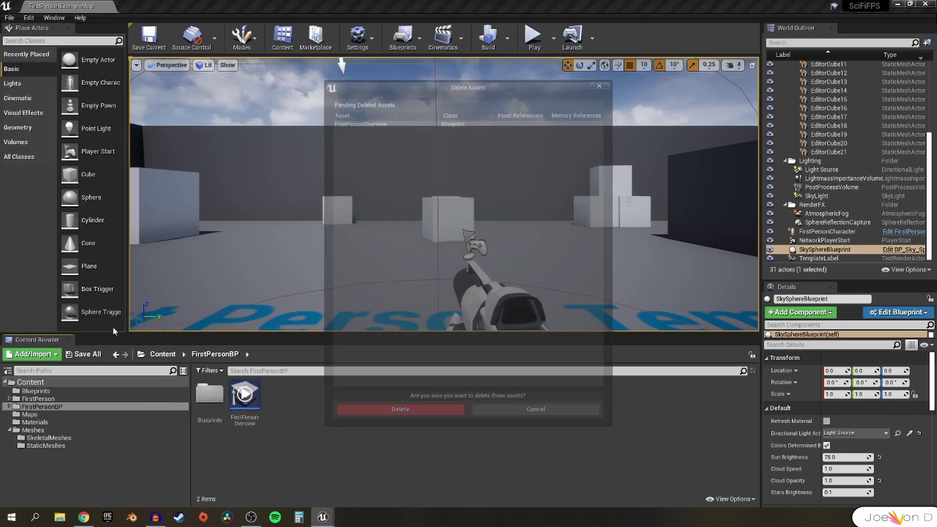
click(382, 414)
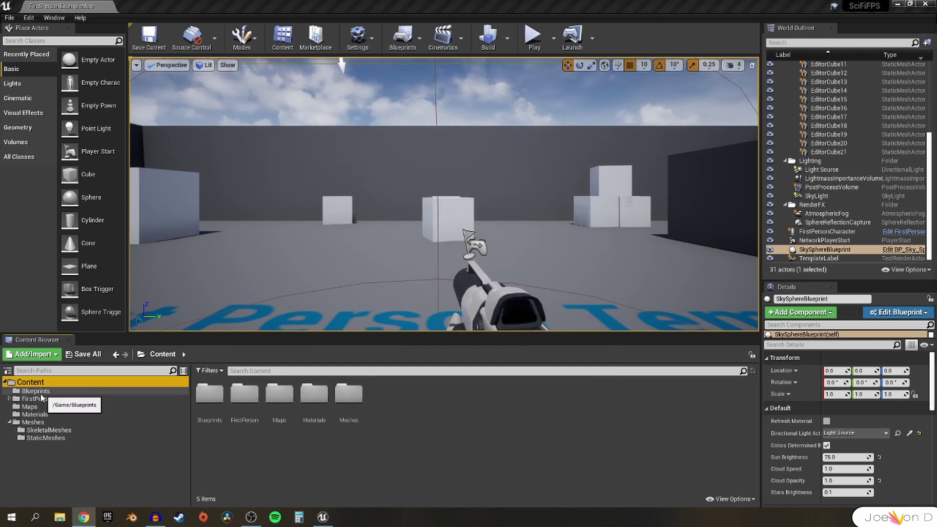
- Move the Animations, Audio and Textures folders from FirstPerson up to Content
click(89, 398)
drag(210, 395, 87, 383)
click(112, 397)
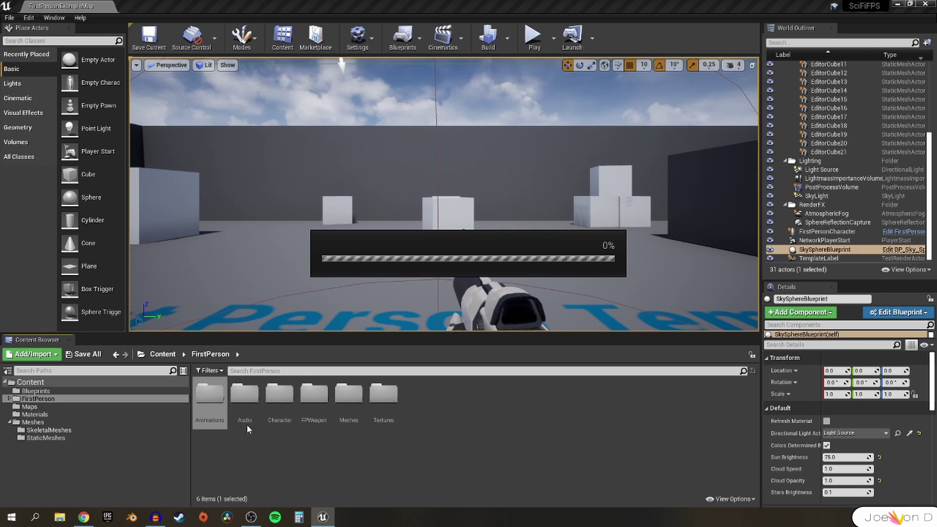
click(210, 395)
drag(210, 396, 75, 381)
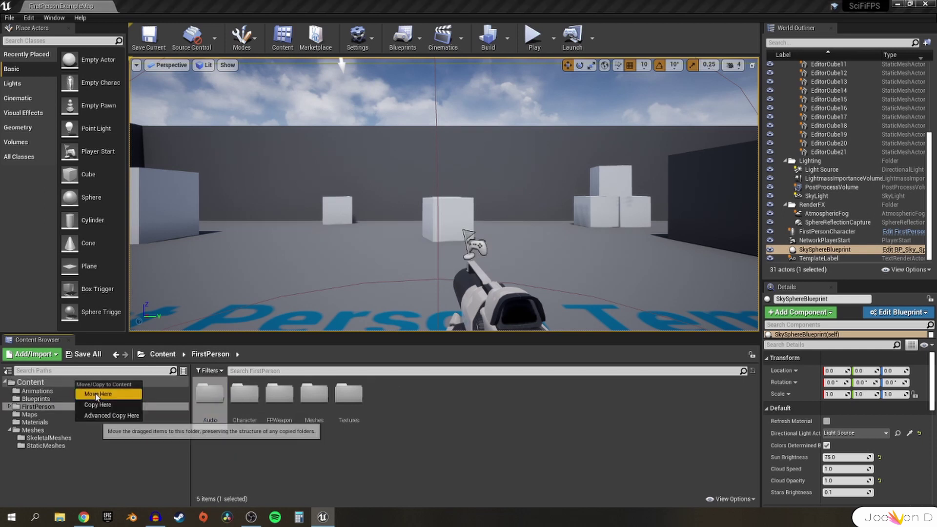
click(102, 392)
click(315, 410)
drag(316, 419, 80, 383)
click(93, 398)
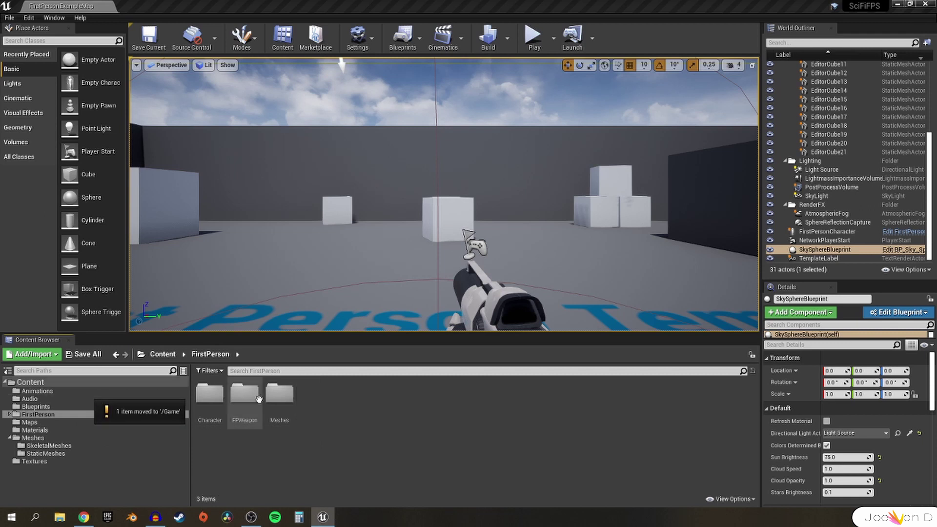
- Move the three FirstPerson materials from Meshes into the Materials folder
double_click(280, 396)
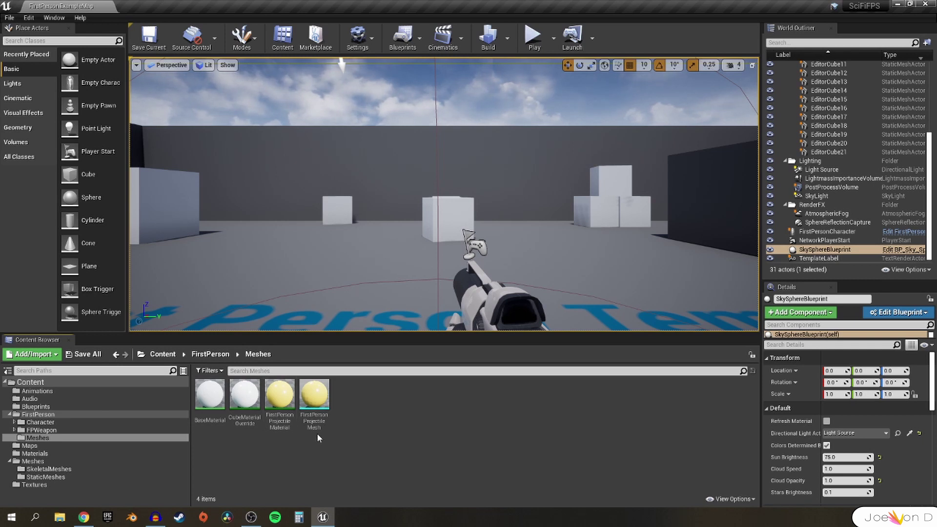
click(276, 413)
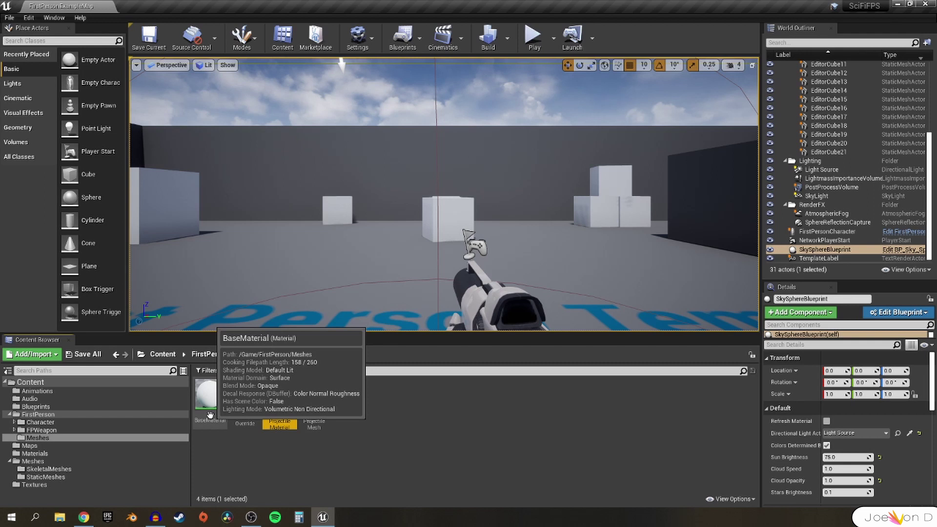
shift+click(210, 408)
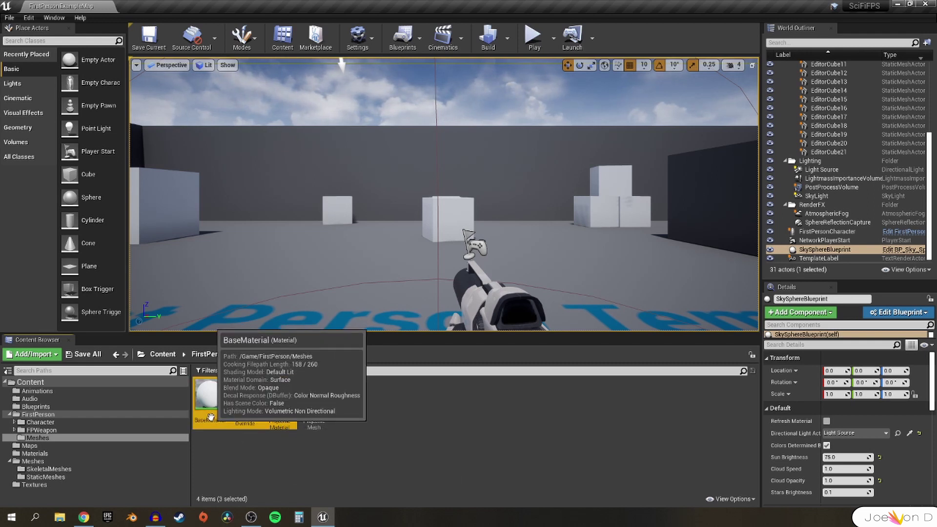
drag(247, 421, 43, 455)
click(63, 469)
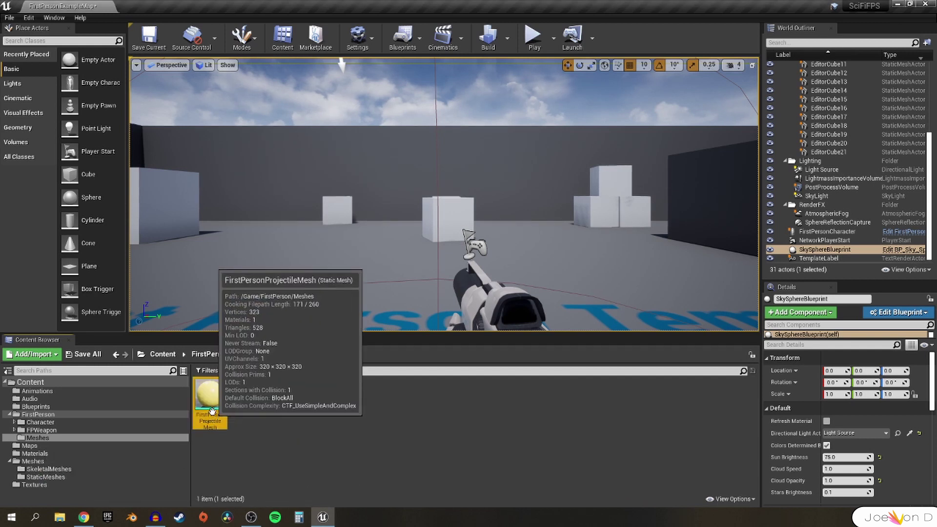
- Move FirstPersonProjectileMesh into StaticMeshes and return to the FirstPerson folder
drag(207, 418, 56, 478)
click(88, 446)
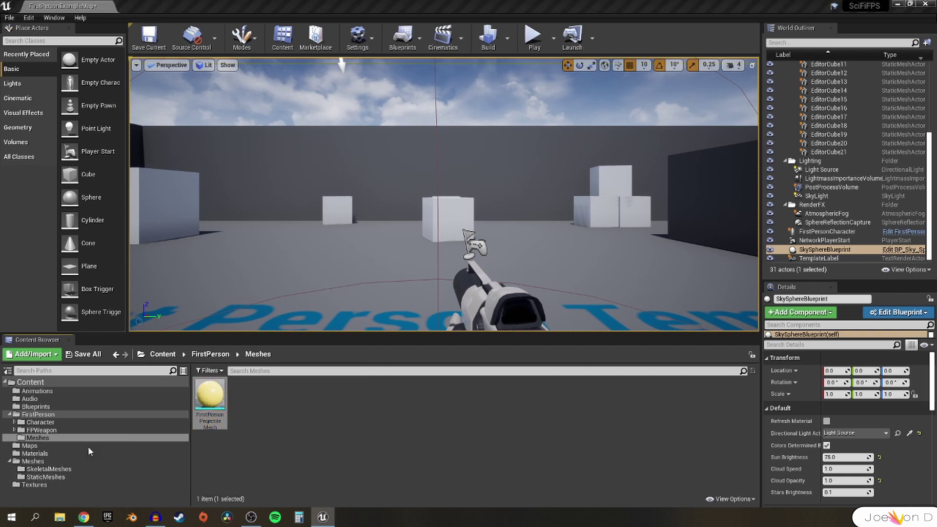
click(213, 355)
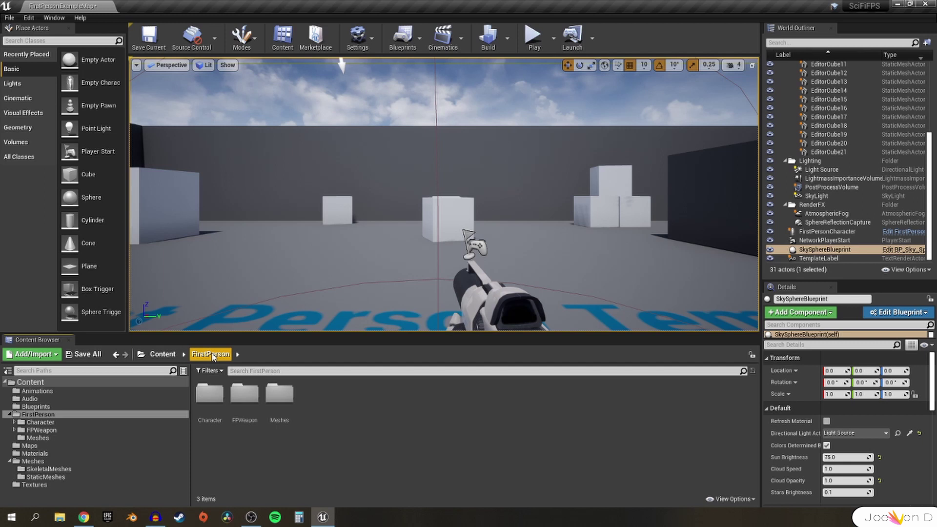
- In FPWeapon, rename the Materials folder to M_Weapon
double_click(206, 396)
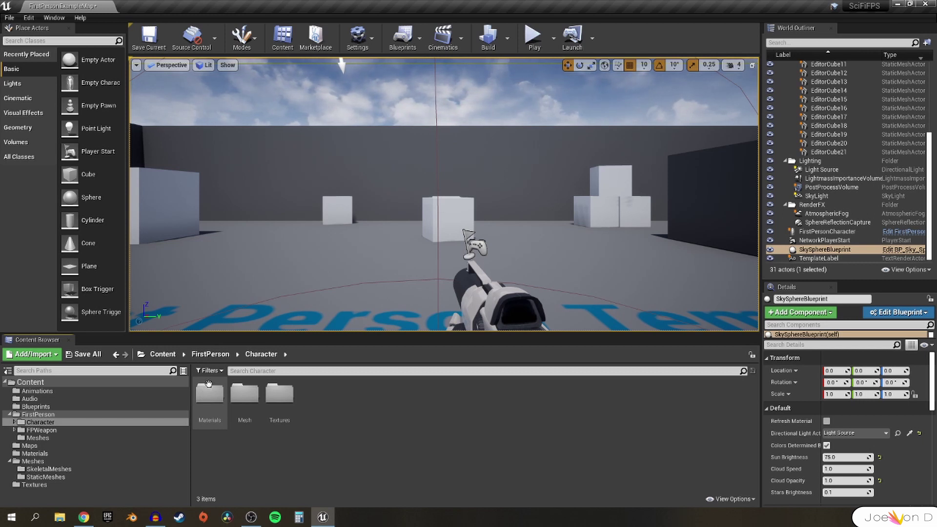
click(210, 354)
double_click(245, 393)
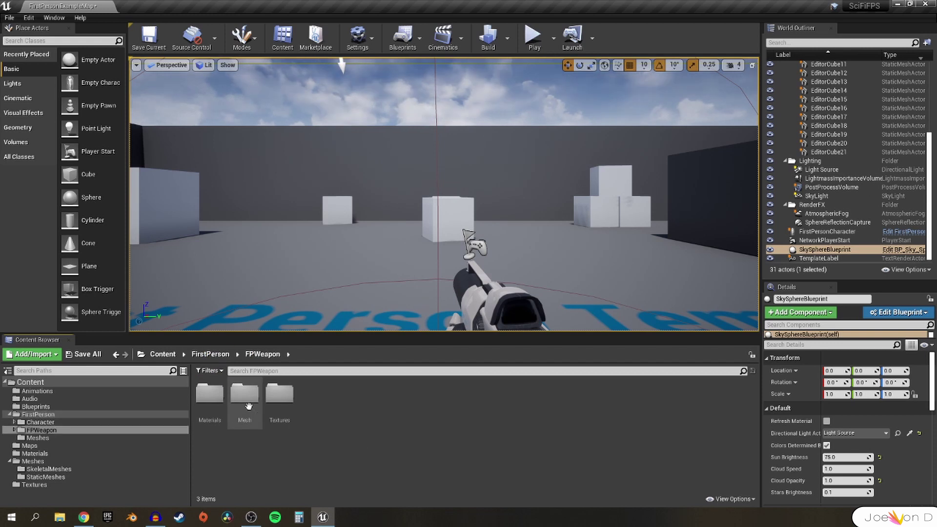
click(217, 414)
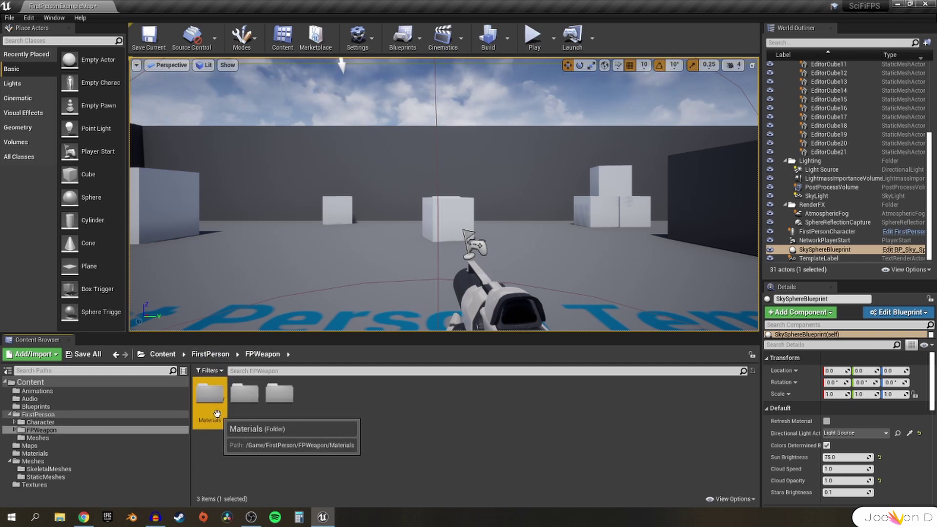
key(F2)
text(M_Weapon)
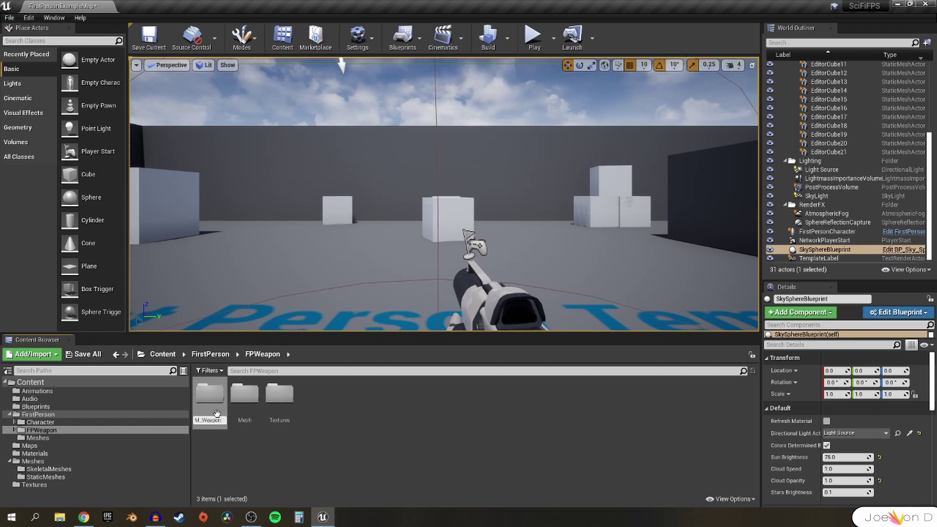
key(Return)
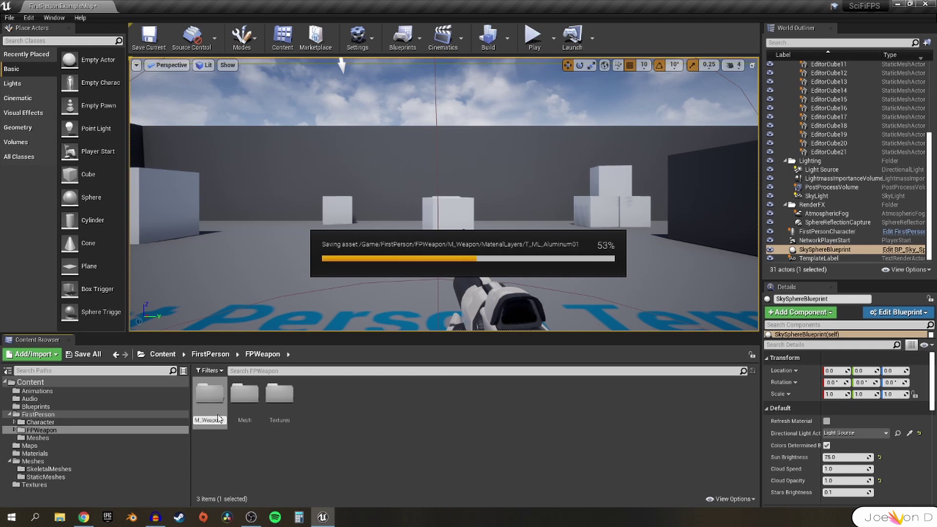
- Rename the Mesh folder to SKM_Weapon and check its assets
click(246, 405)
key(F2)
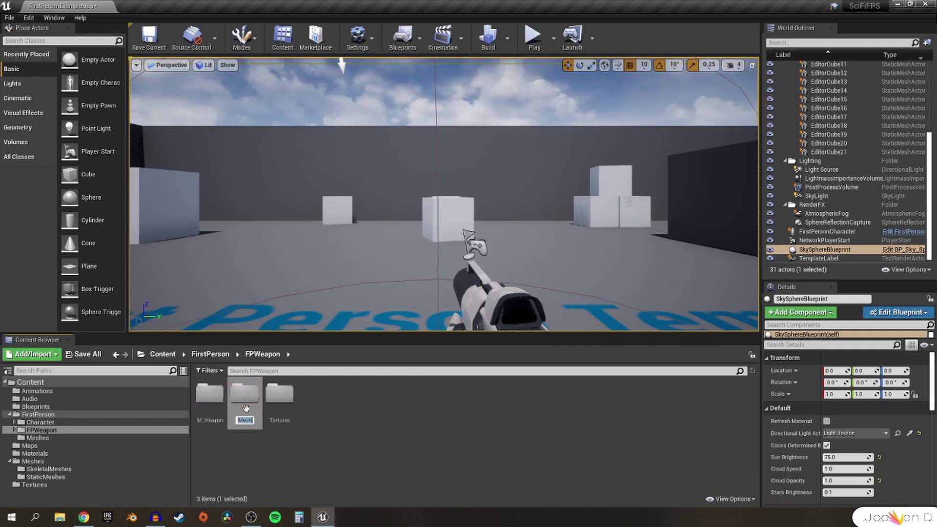
text(SKM)
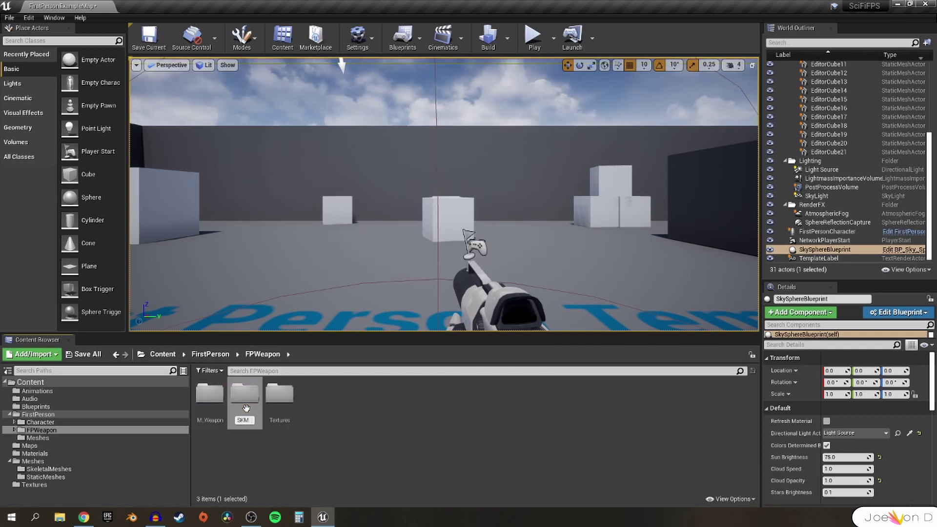
text(_Weapon)
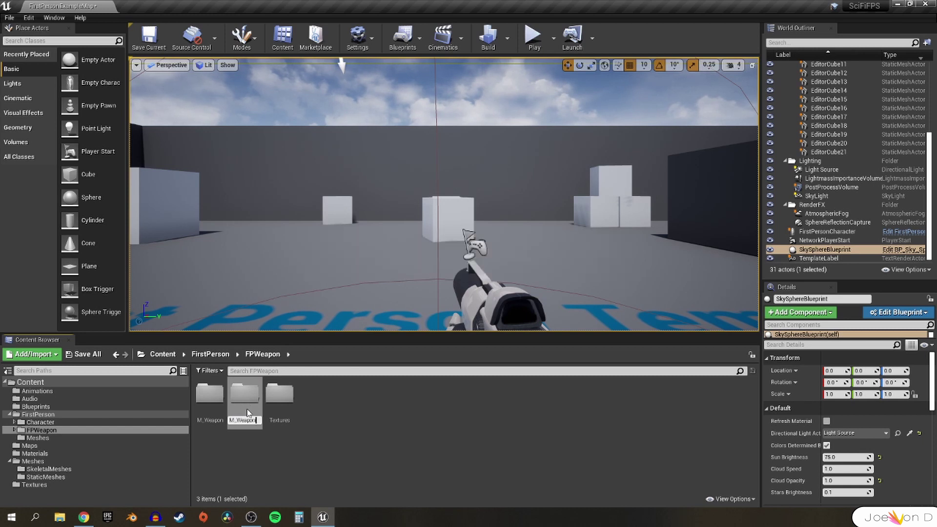
key(Return)
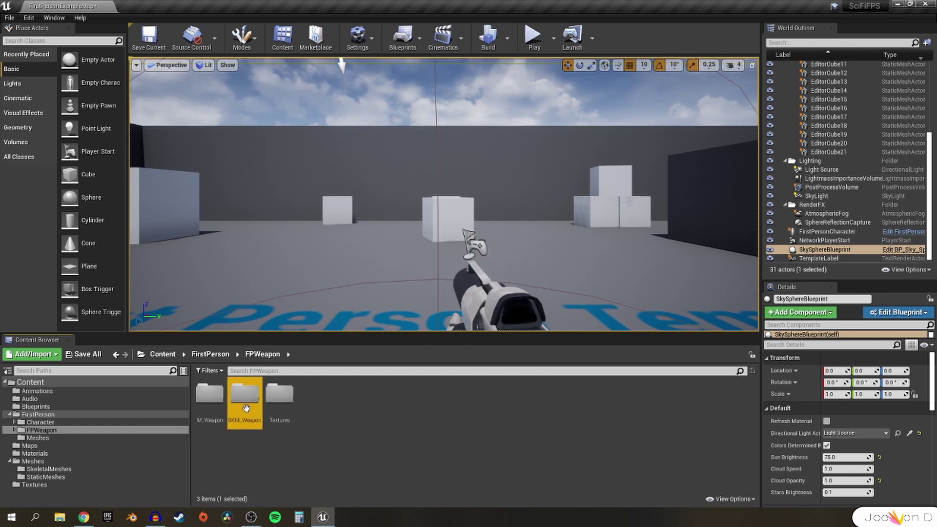
double_click(246, 408)
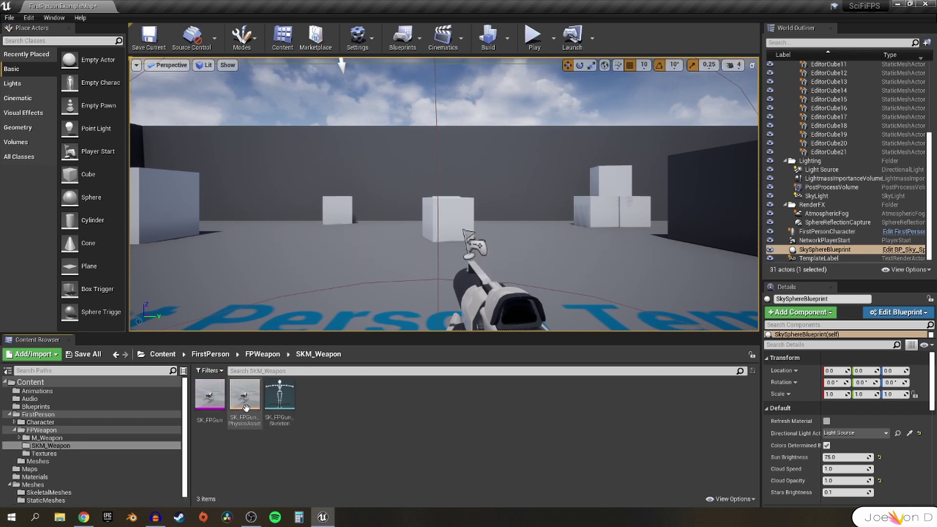
click(267, 355)
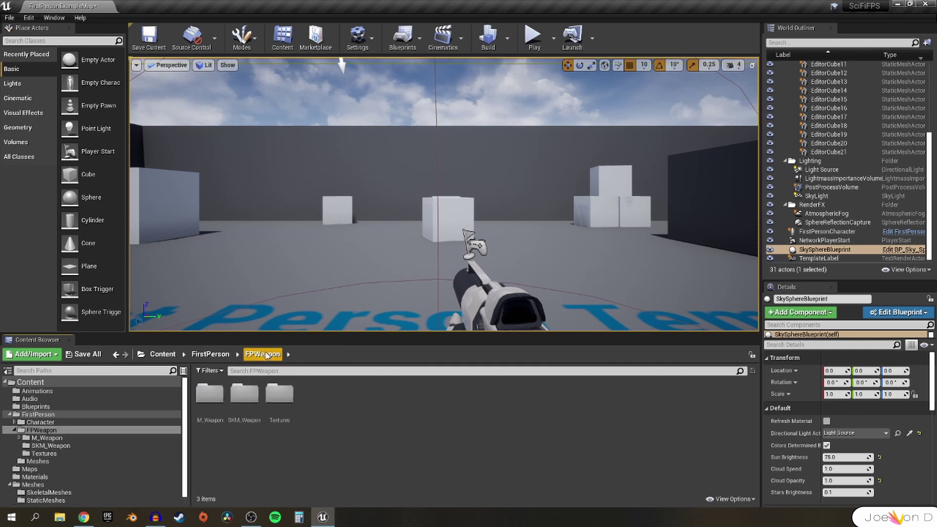
- Rename the Textures folder to T_Weapon and check its contents
click(290, 417)
key(F2)
text(T_Weapon)
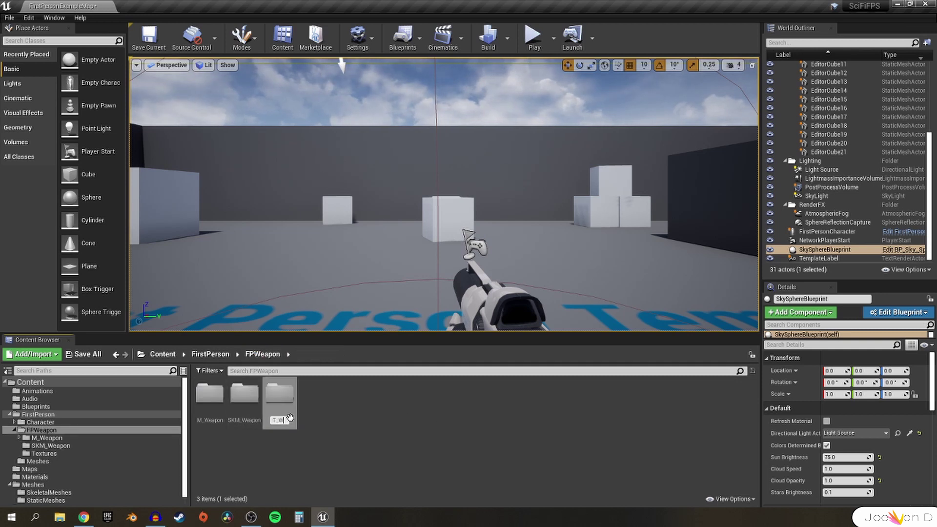
key(Return)
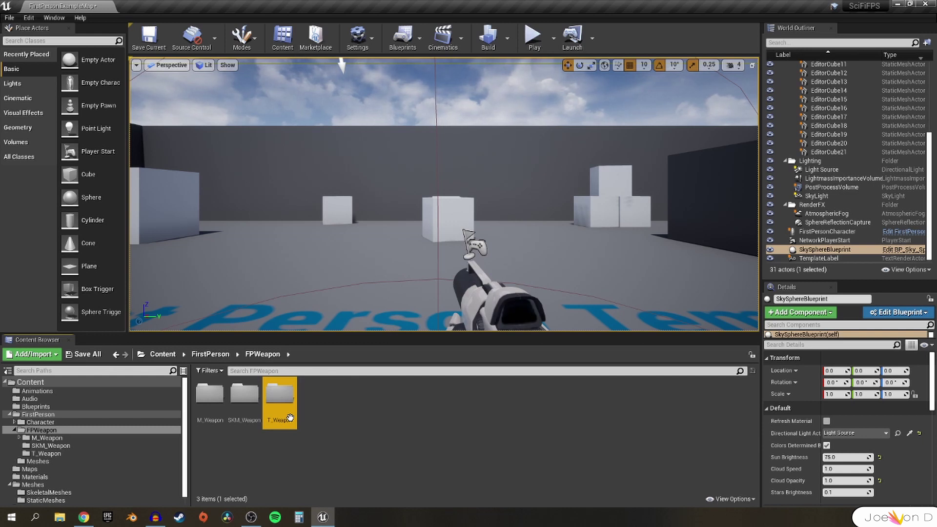
double_click(290, 417)
click(263, 354)
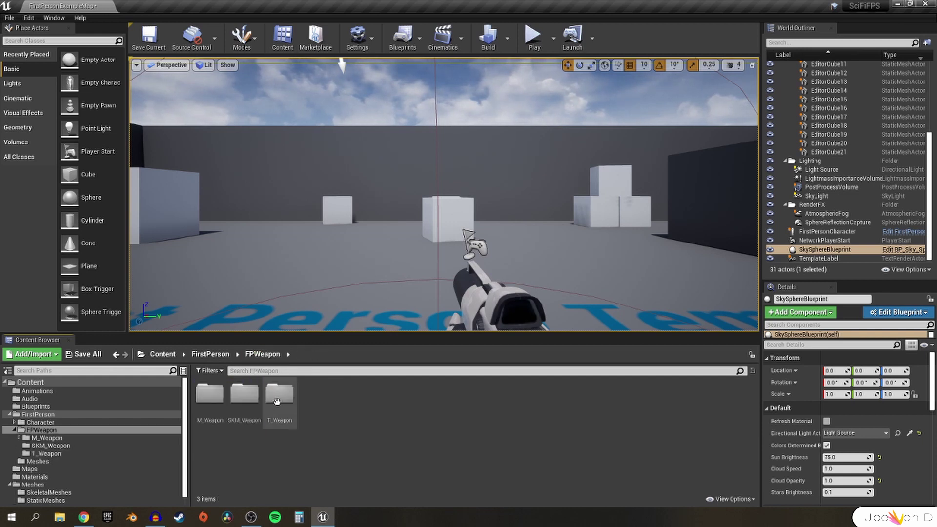
click(280, 411)
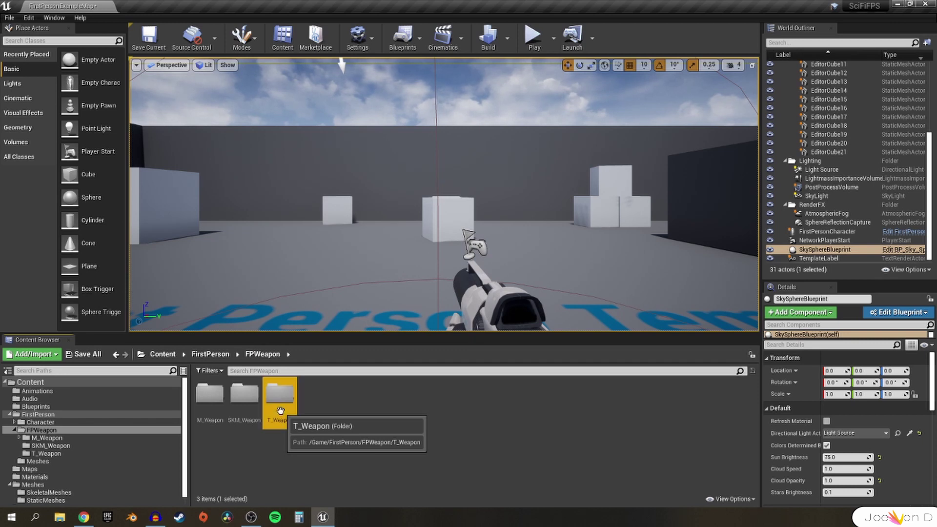
key(F2)
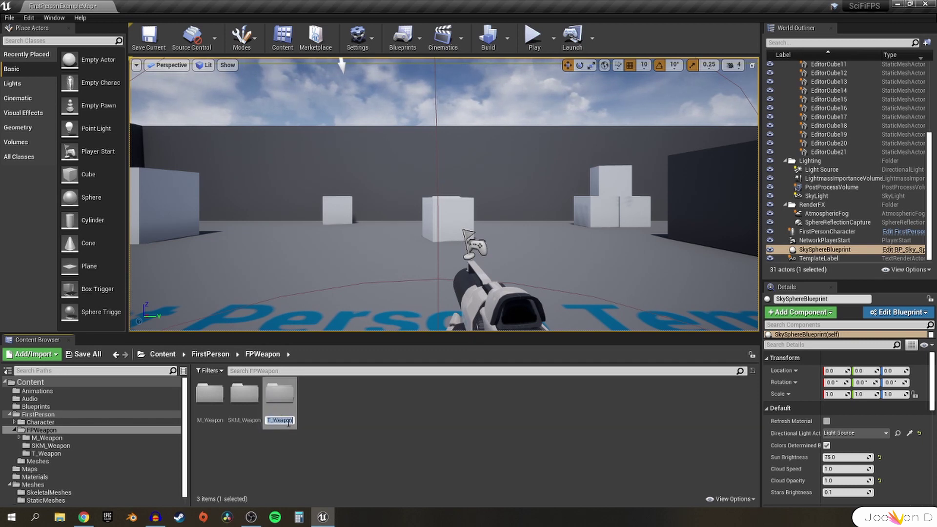
- Move M_Weapon to Materials, SKM_Weapon to SkeletalMeshes and T_Weapon to Textures
click(300, 409)
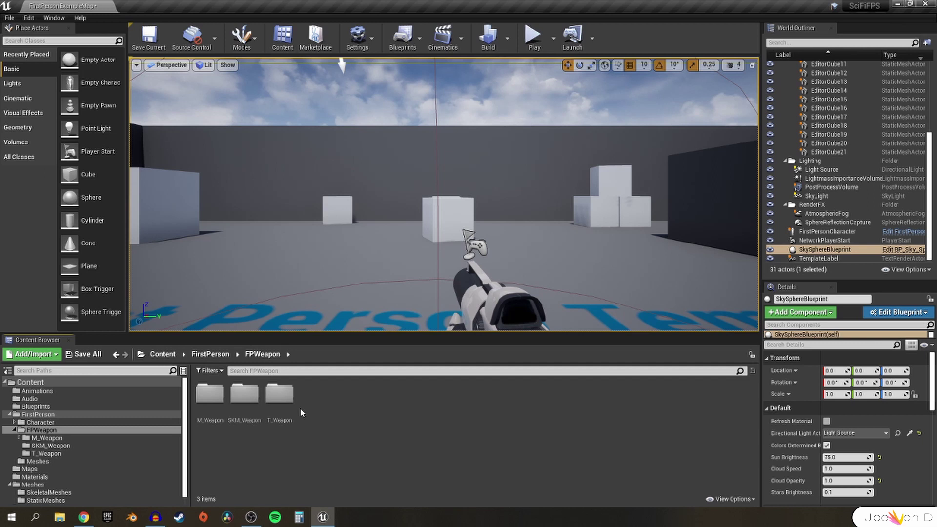
right_click(275, 405)
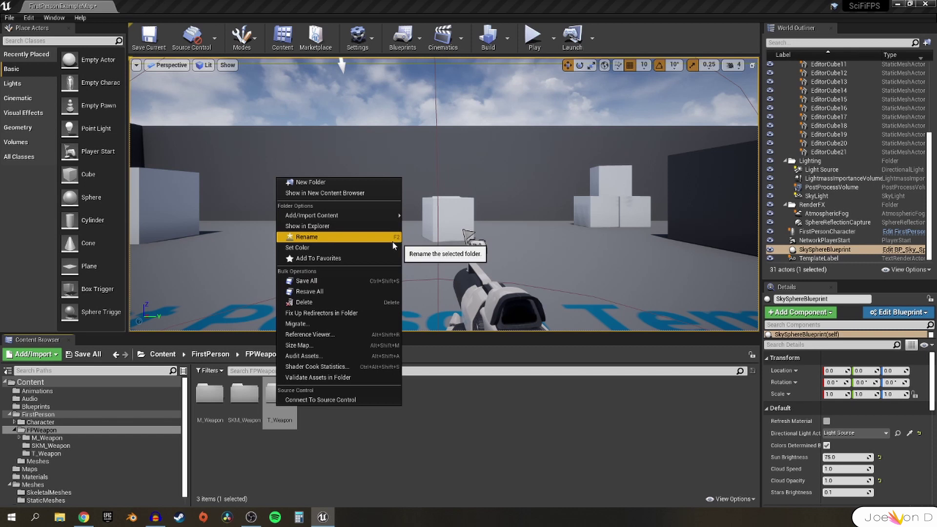
drag(209, 396, 35, 477)
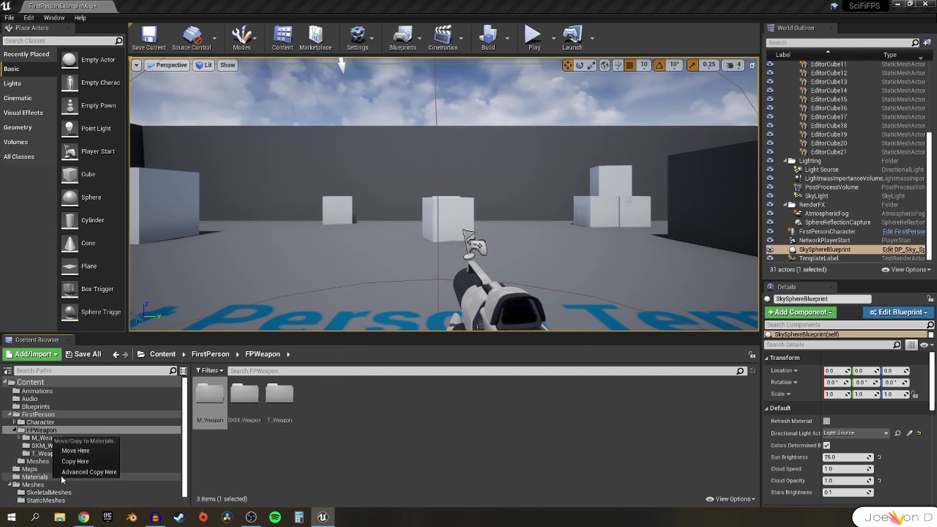
click(79, 455)
drag(210, 414, 54, 484)
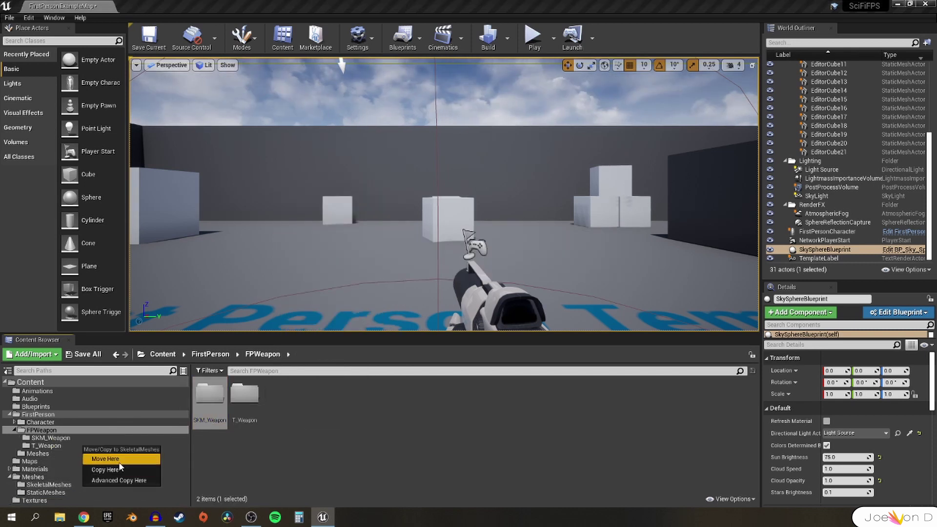
click(119, 462)
drag(210, 395, 40, 492)
click(120, 403)
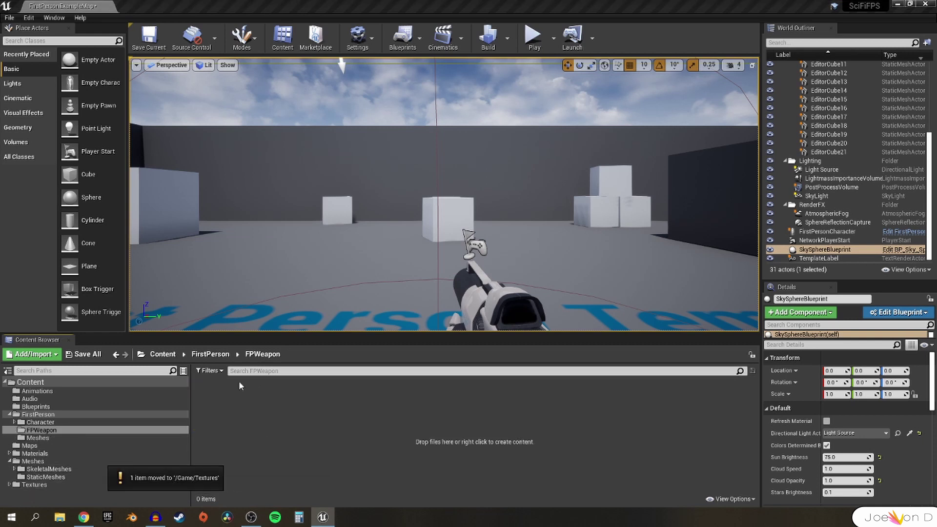
click(217, 355)
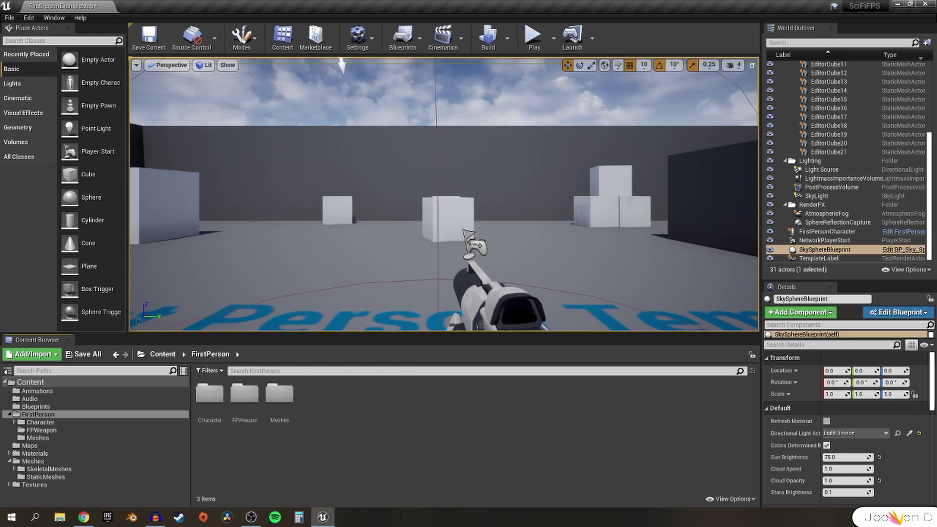
- Enter TEMP_Arms as the new name for FirstPerson's Character folder
key(alt+Tab)
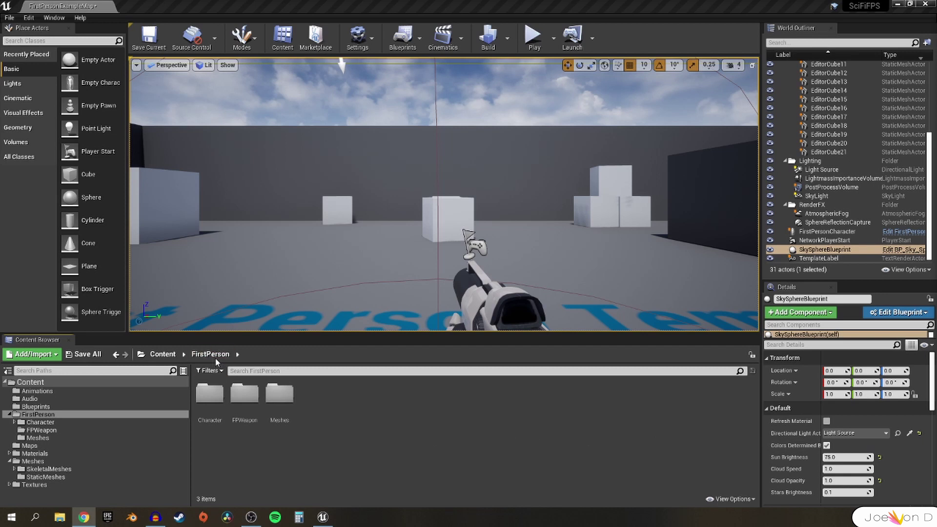
click(204, 398)
key(F2)
text(TEMP)
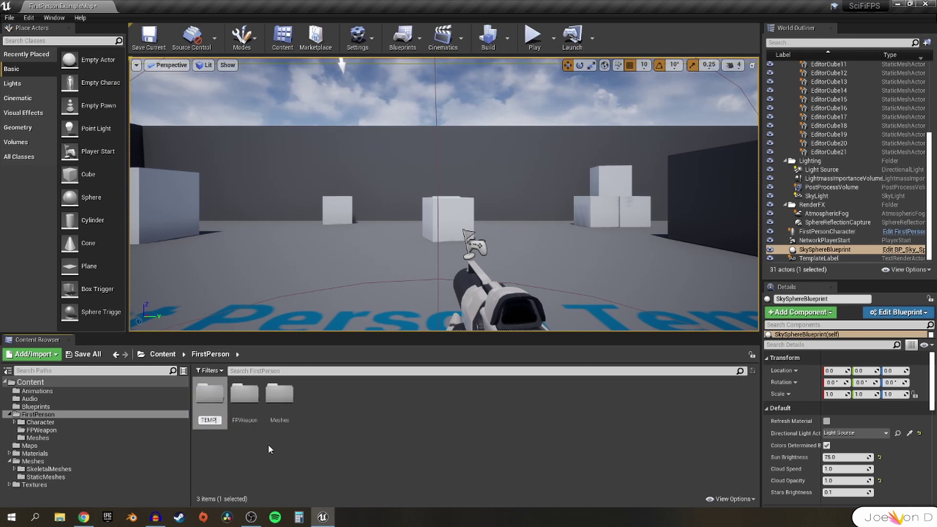
text(_Arms)
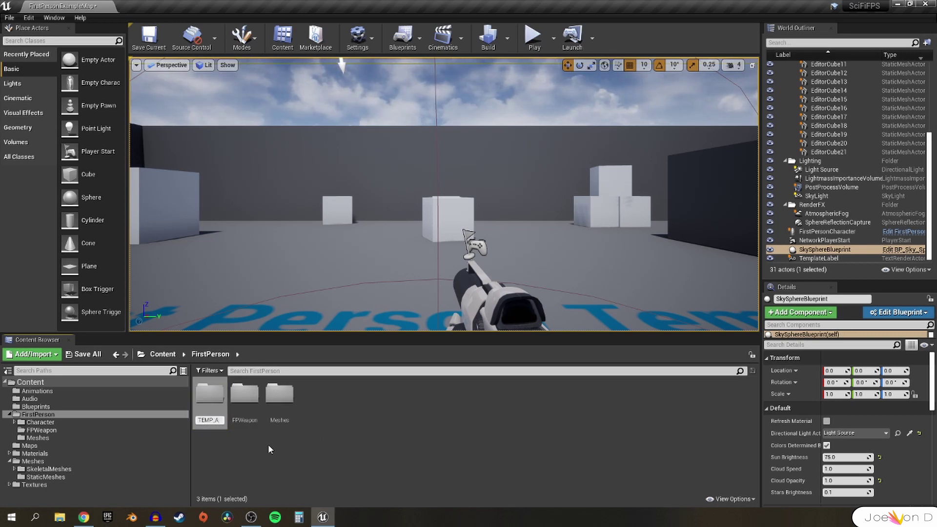
- Confirm the TEMP_Arms name and move the folder directly under Content
key(Return)
drag(280, 395, 77, 385)
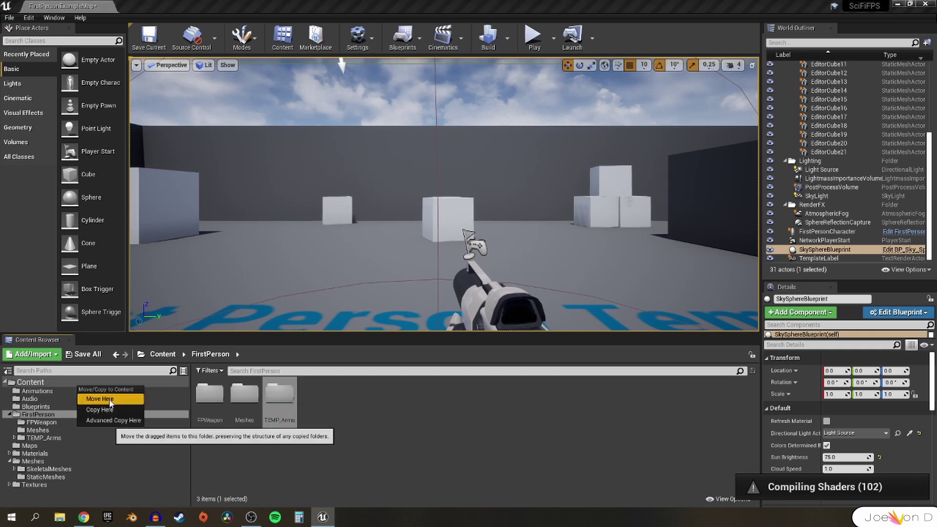
click(109, 399)
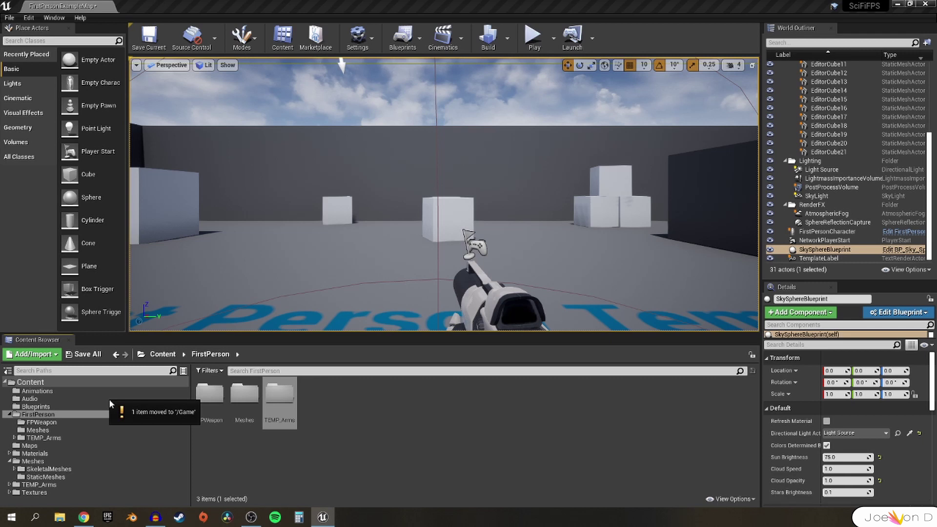
- Save all content, fix up FirstPerson's redirectors, and delete the leftover redirector assets
click(30, 382)
click(82, 355)
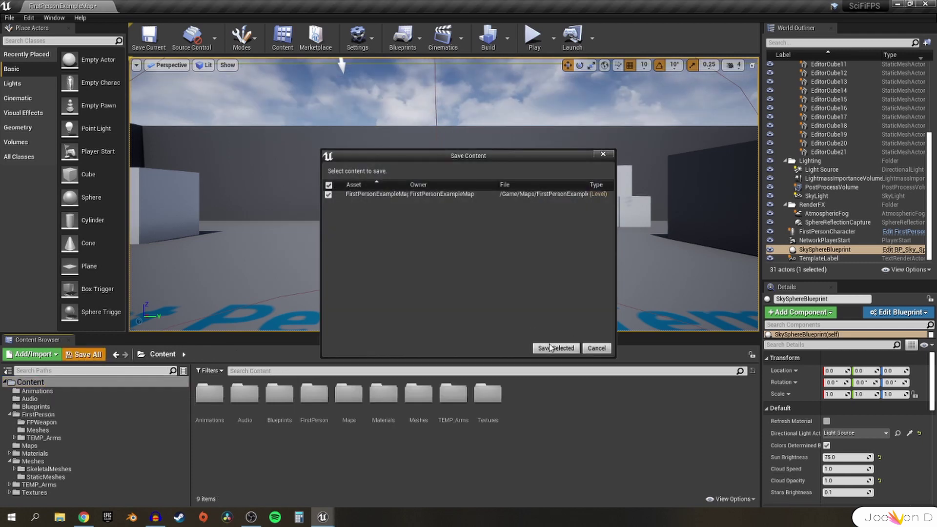
click(550, 348)
right_click(314, 393)
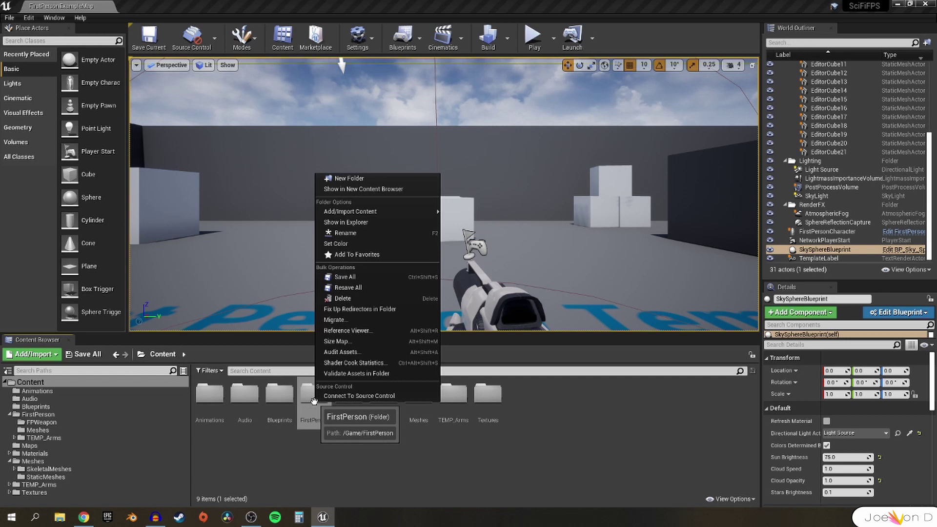
click(355, 308)
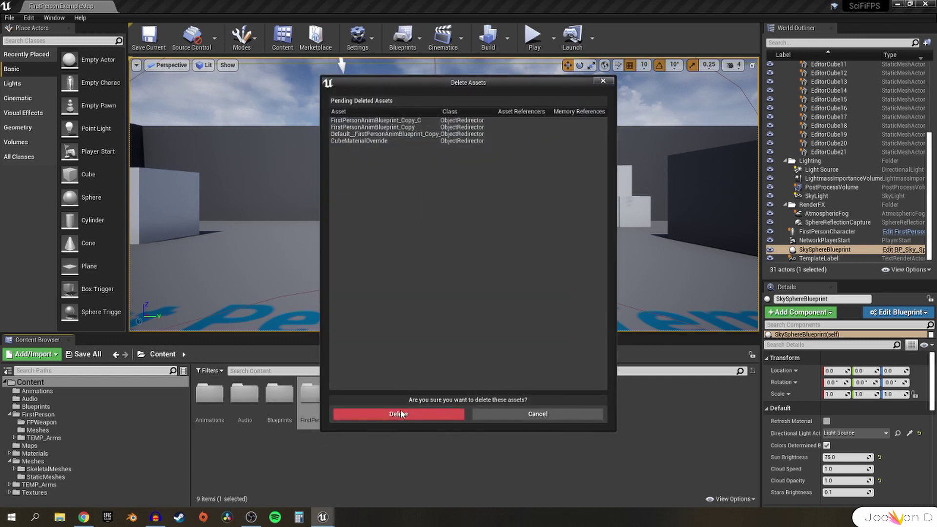
click(398, 414)
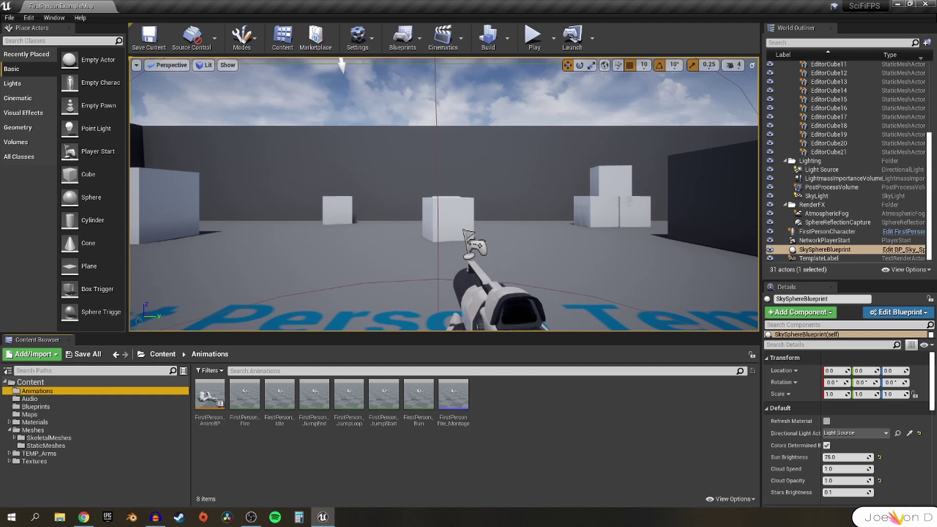
- Colour the Animations folder with a green sampled from an animation thumbnail
right_click(42, 391)
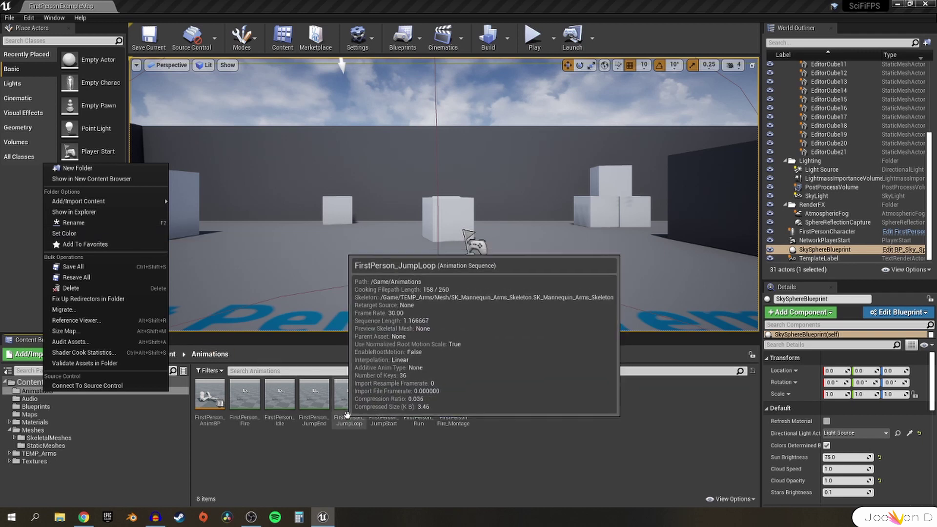
mouse_move(361, 409)
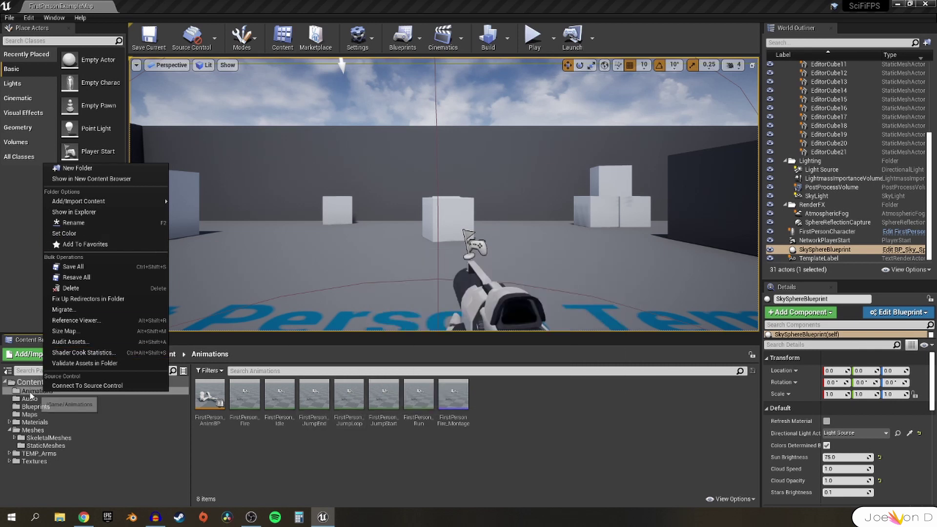
click(99, 233)
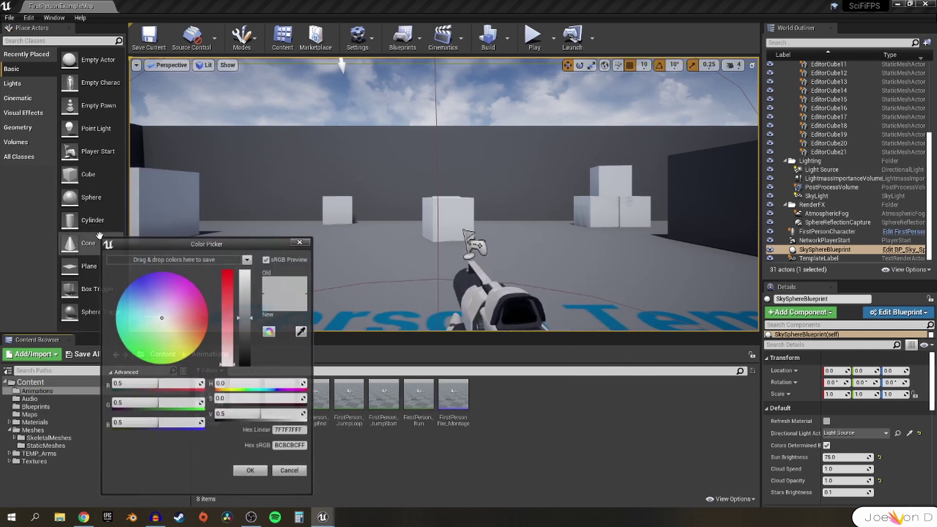
click(302, 332)
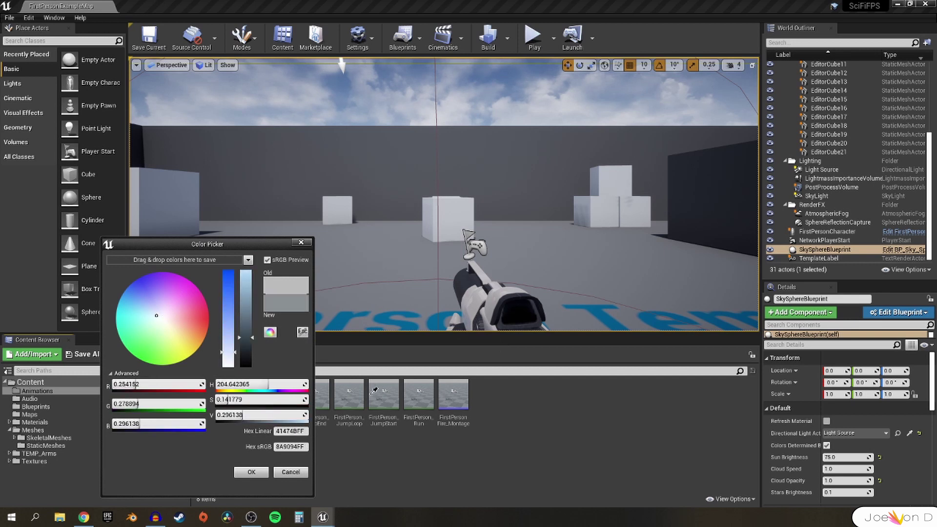
click(381, 406)
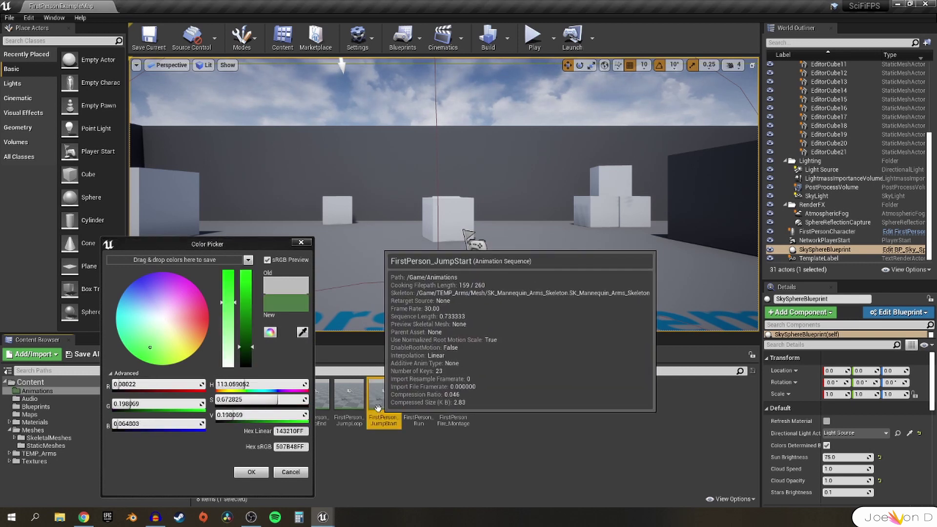
click(251, 471)
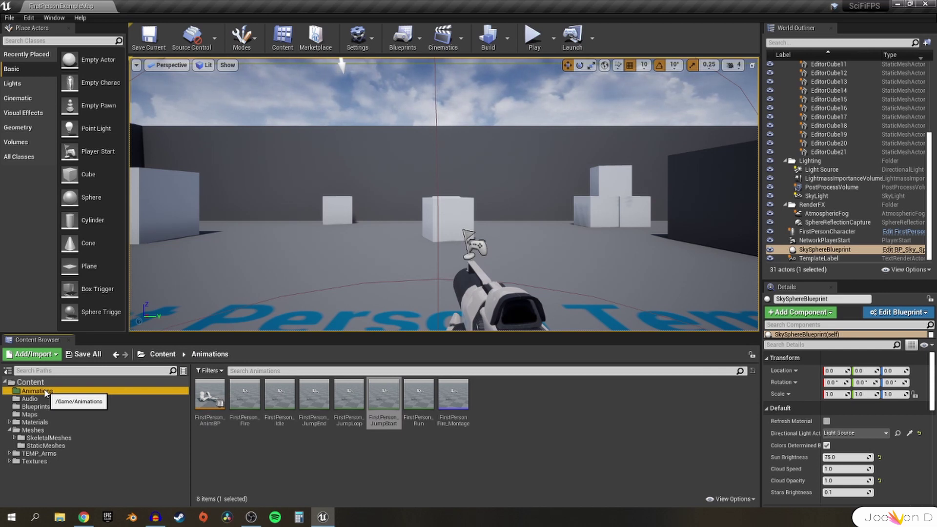
- Colour the Audio folder purple
right_click(29, 398)
click(83, 387)
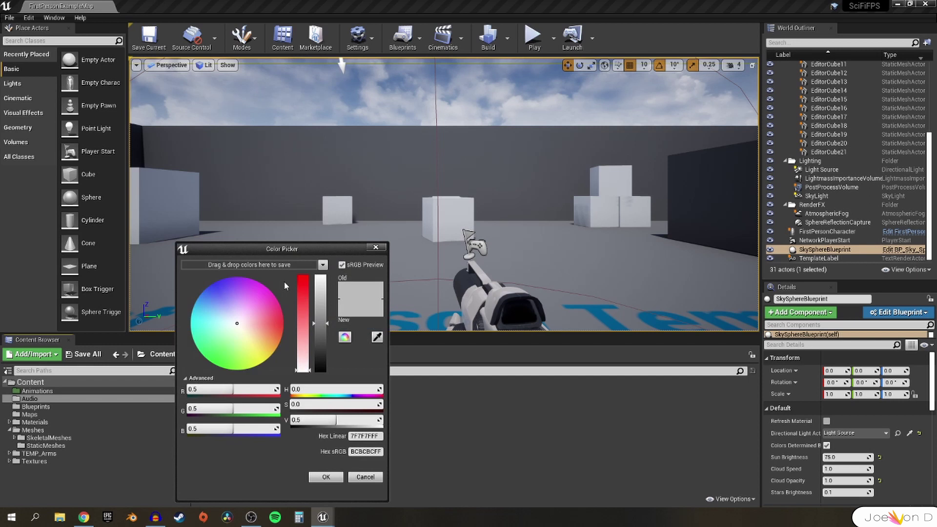
click(349, 283)
click(438, 471)
- Colour the Blueprints folder blue
click(36, 406)
right_click(59, 407)
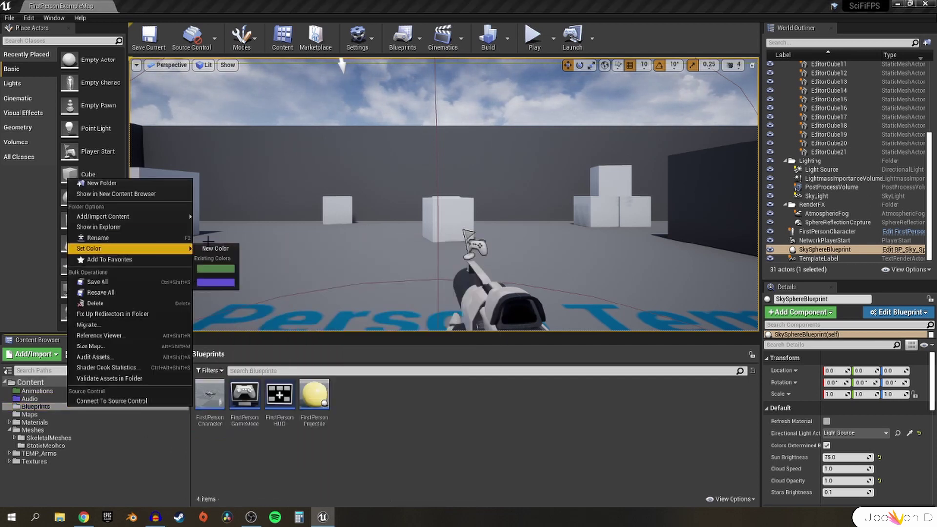
click(215, 244)
drag(390, 251, 437, 248)
click(351, 292)
click(456, 474)
- Colour the Maps folder orange
click(29, 414)
right_click(29, 415)
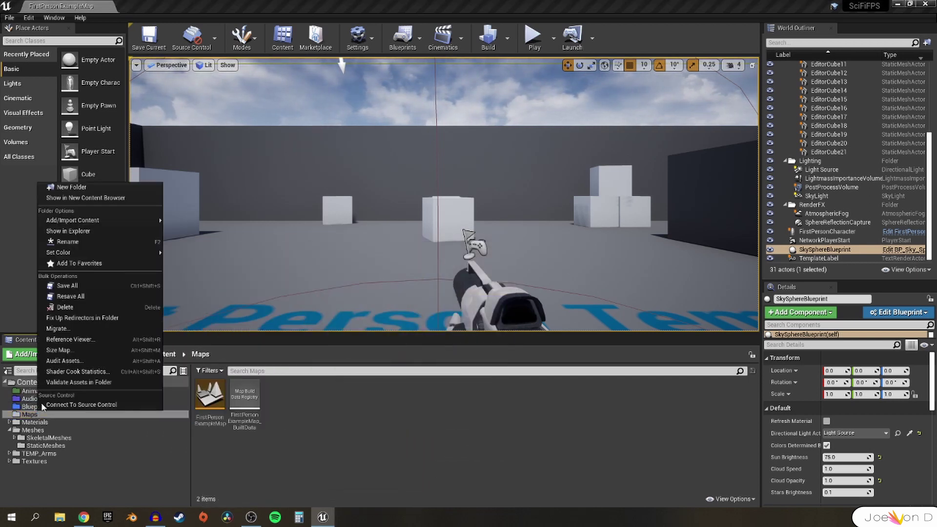
click(180, 255)
click(339, 293)
click(459, 453)
- Colour the Materials folder with the green sampled from CubeMaterial's strip
click(60, 423)
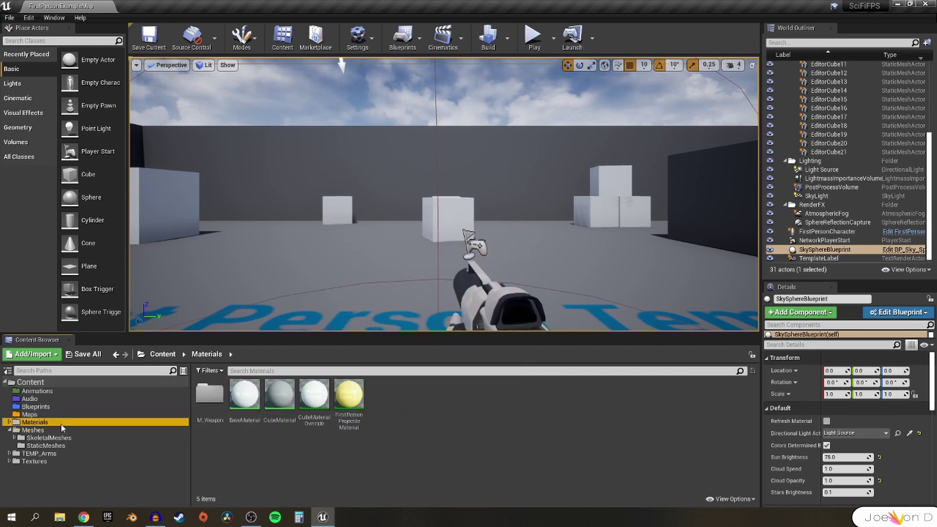
right_click(60, 424)
mouse_move(99, 272)
click(209, 266)
drag(313, 242, 472, 234)
click(565, 322)
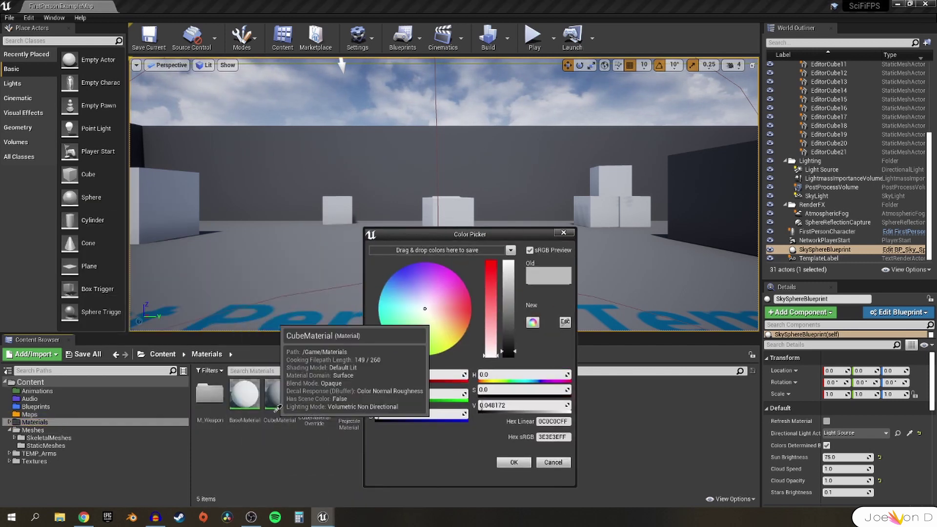
click(280, 408)
click(509, 464)
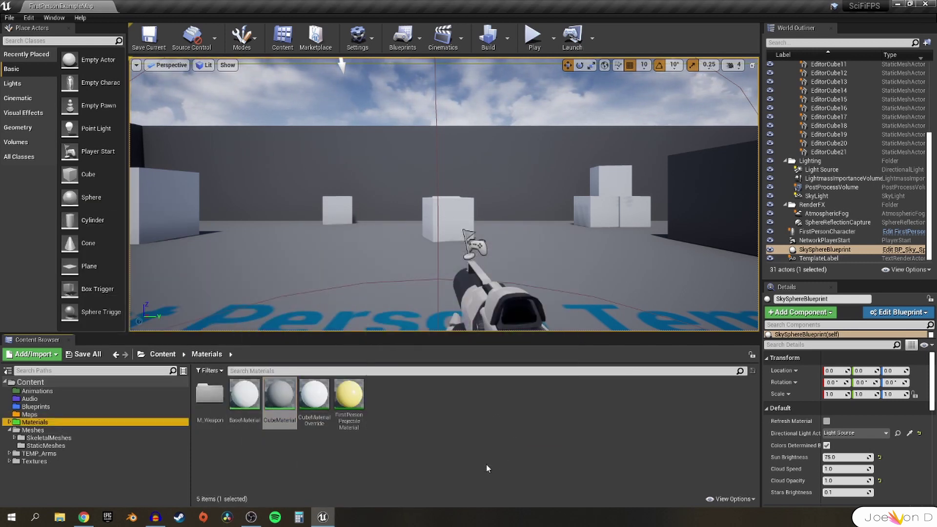
- Give the M_Weapon folder the existing orange colour
click(213, 414)
right_click(214, 414)
mouse_move(264, 255)
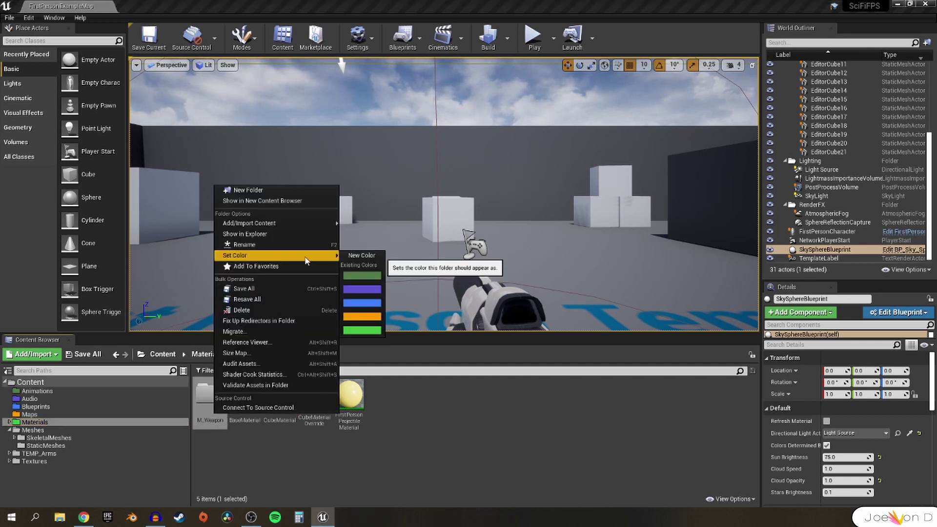
click(357, 316)
- Colour the StaticMeshes folder cyan
click(74, 429)
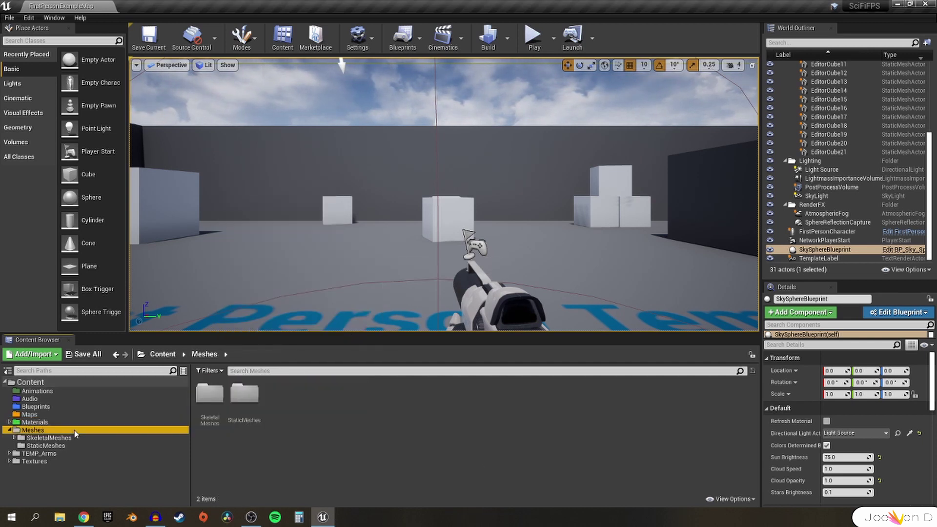
right_click(74, 430)
click(244, 395)
double_click(244, 395)
right_click(56, 445)
click(92, 312)
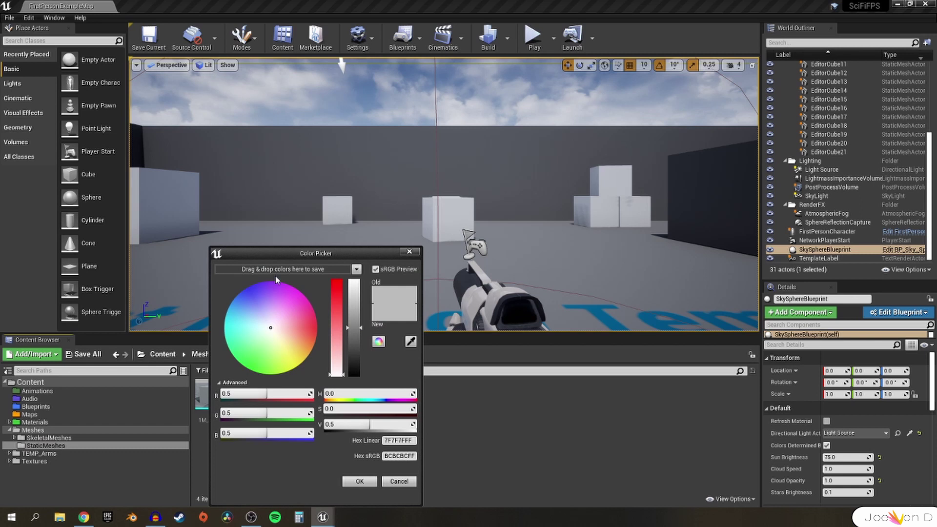
click(322, 318)
- Colour the SKM_Weapon and SkeletalMeshes folders magenta
click(444, 473)
right_click(55, 446)
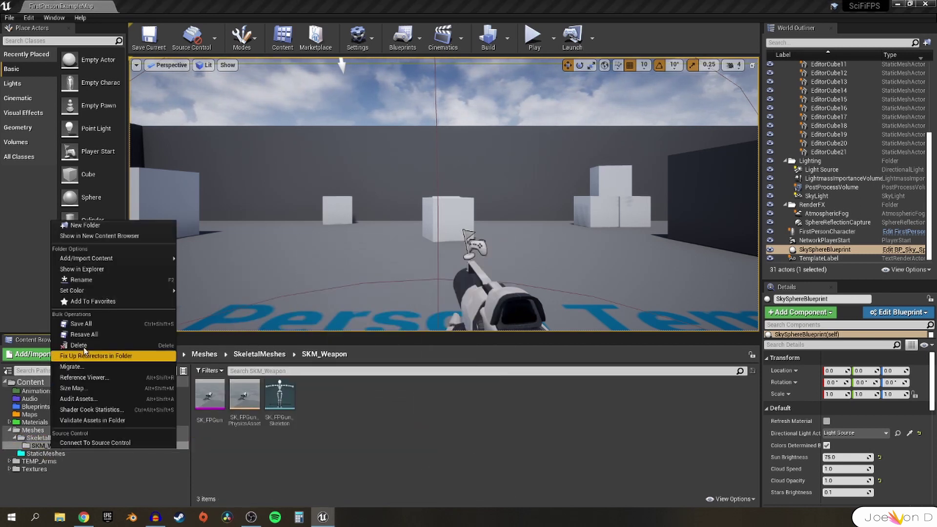
click(78, 291)
click(298, 273)
click(483, 473)
right_click(49, 438)
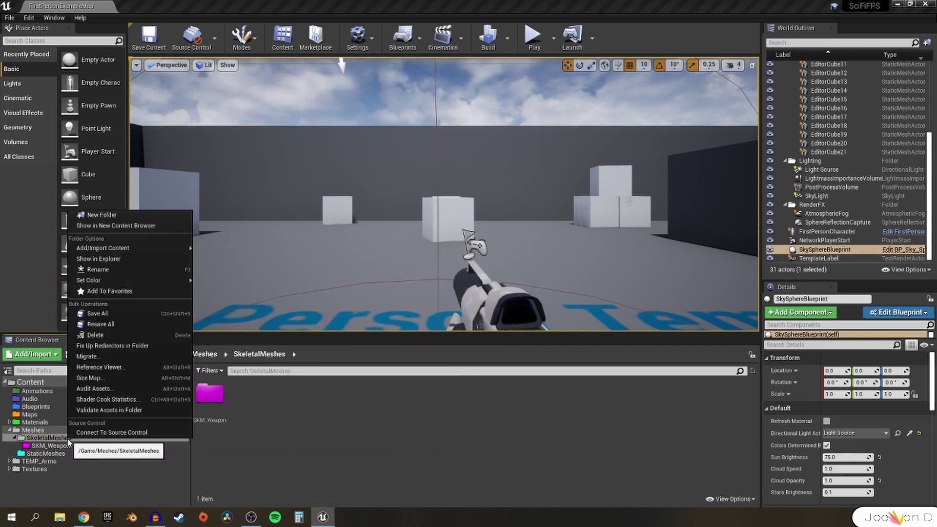
click(213, 330)
- Colour the TEMP_Arms folder light grey
right_click(32, 429)
key(Escape)
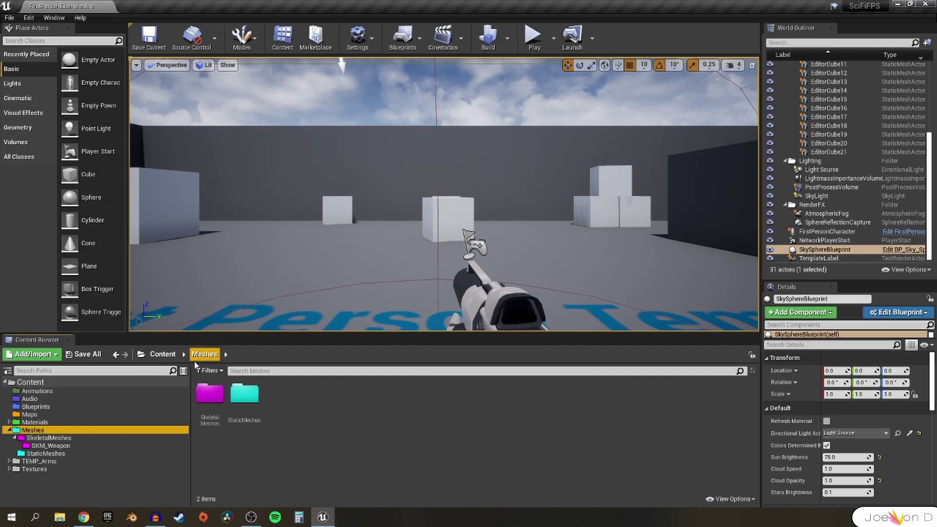
click(39, 462)
right_click(41, 462)
mouse_move(90, 307)
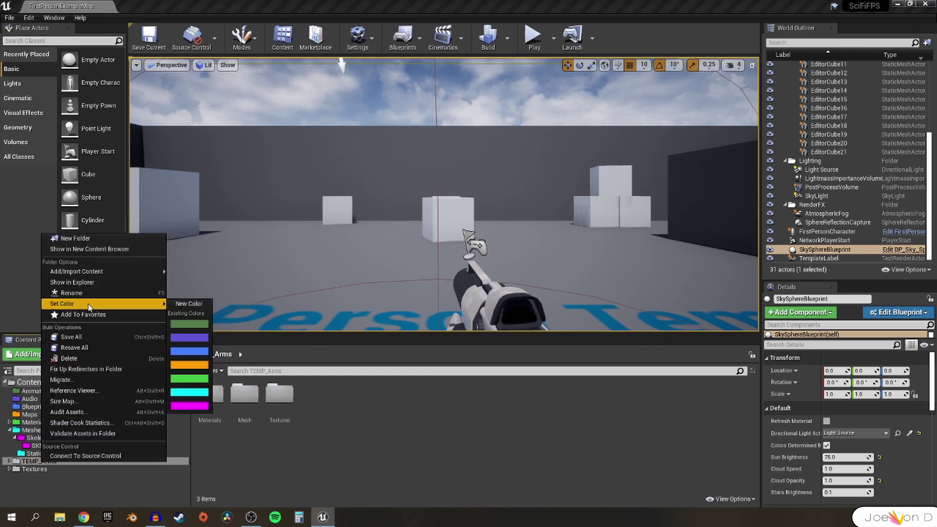
click(190, 303)
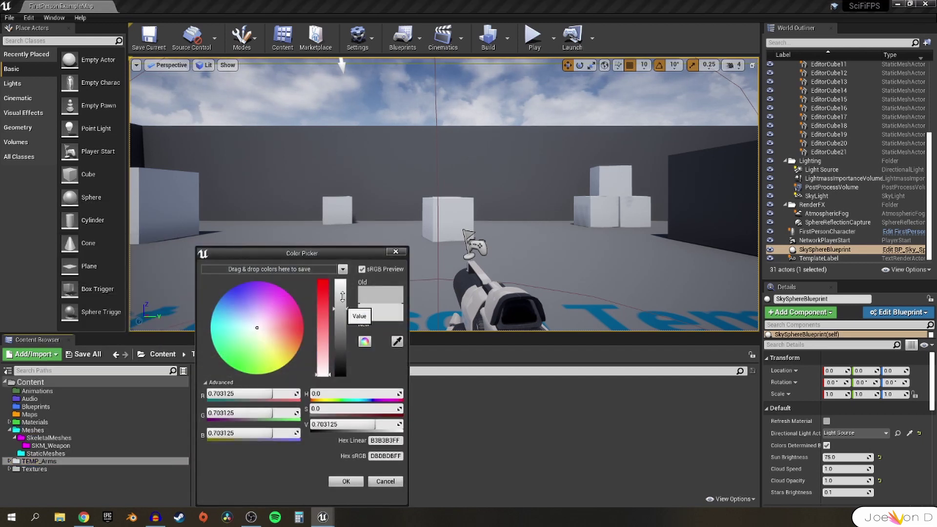
click(343, 482)
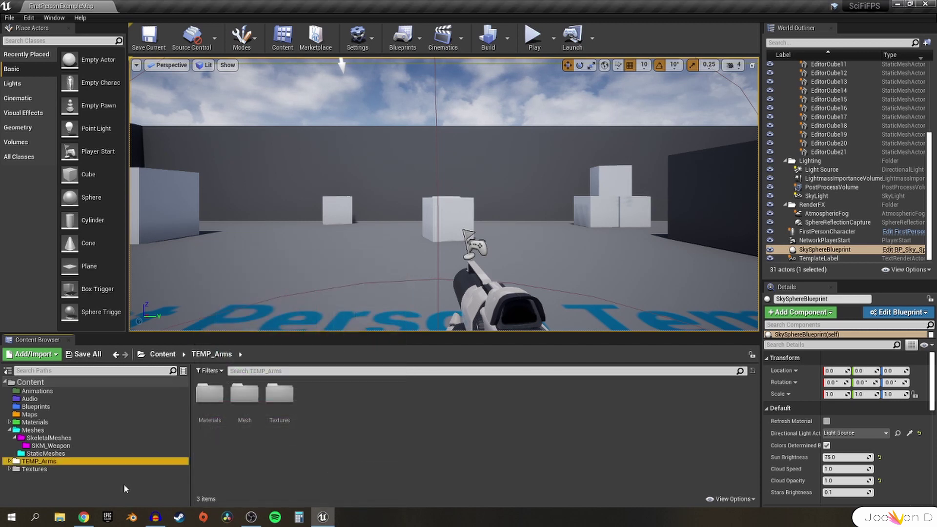
- Colour the Textures folder dark red
click(50, 469)
right_click(50, 469)
mouse_move(89, 310)
click(189, 311)
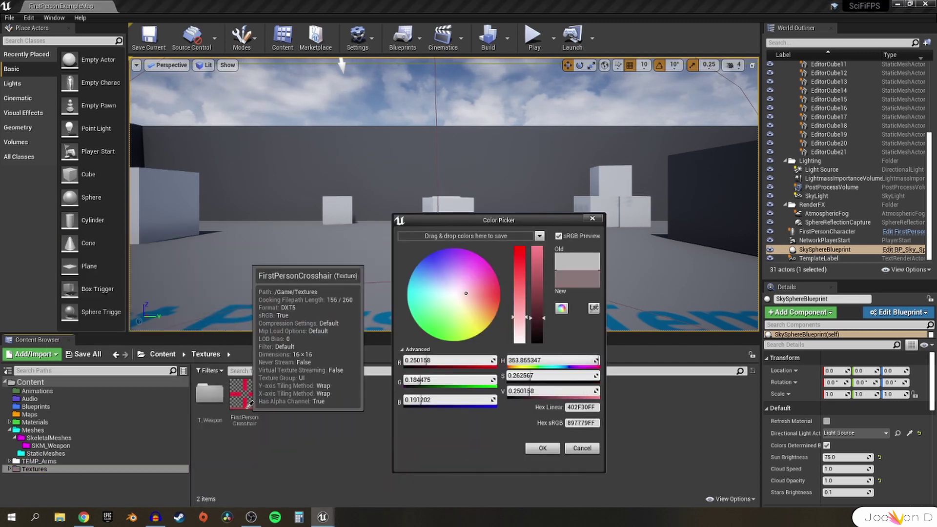
click(106, 385)
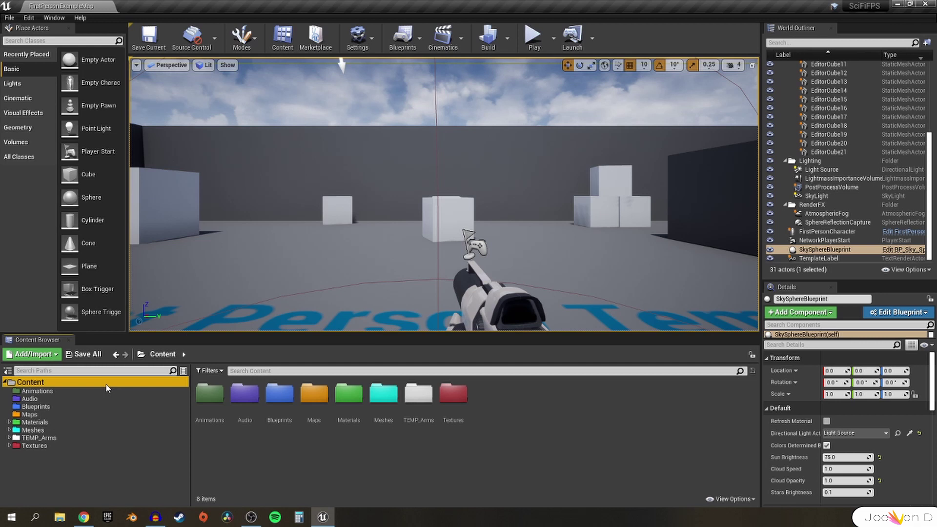